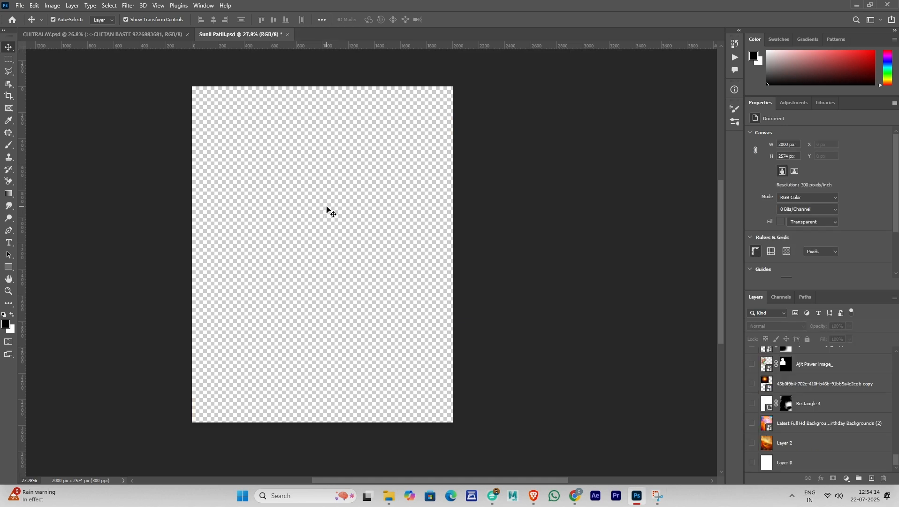
# - Show Layer 0, Layer 2 and the birthday background layer above them
pyautogui.click(753, 443)
pyautogui.click(752, 462)
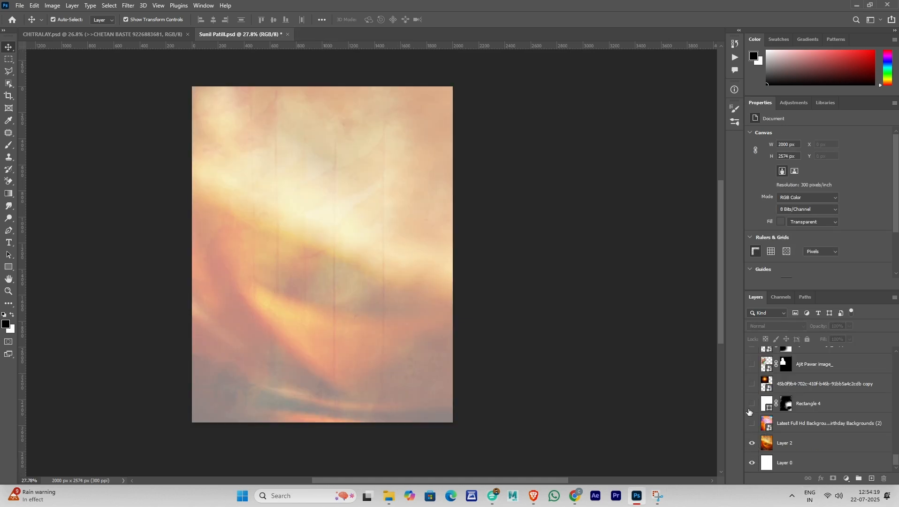
pyautogui.click(752, 423)
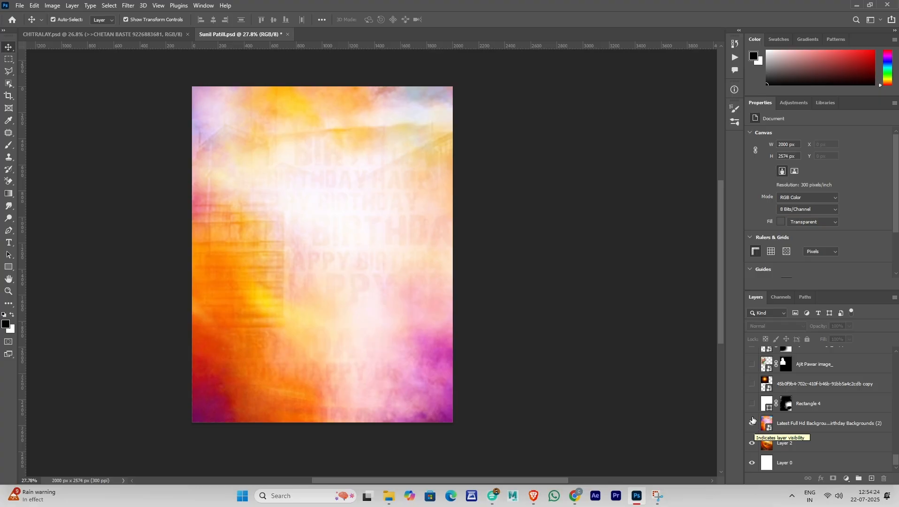
# - Compare the birthday background layer in Normal blend mode and keep it on Overlay
pyautogui.click(814, 426)
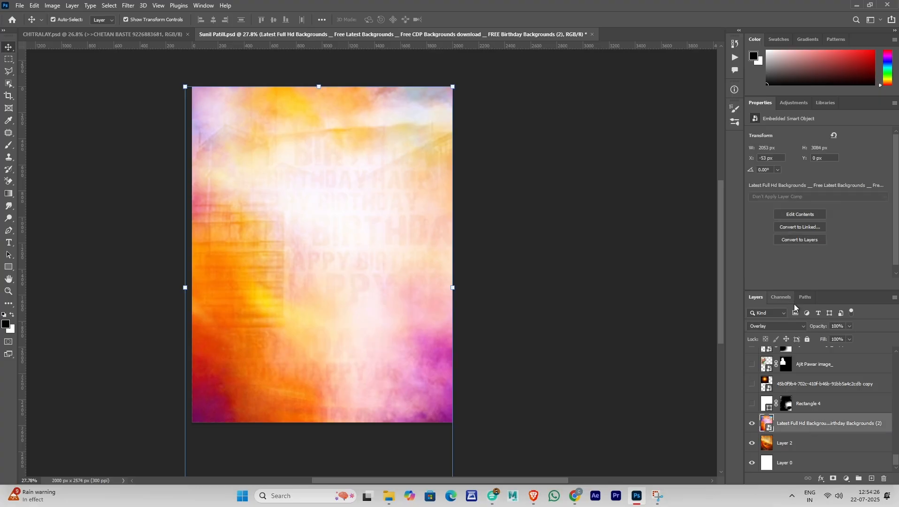
pyautogui.click(780, 327)
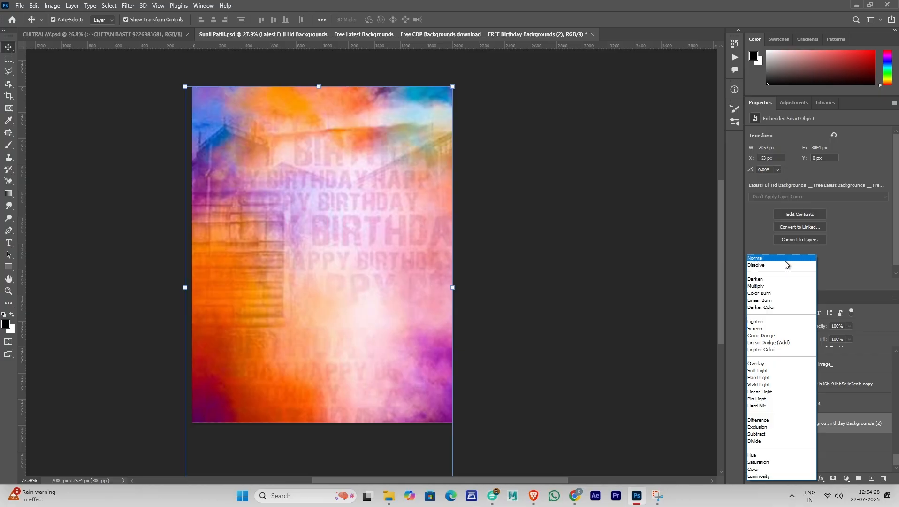
pyautogui.click(783, 365)
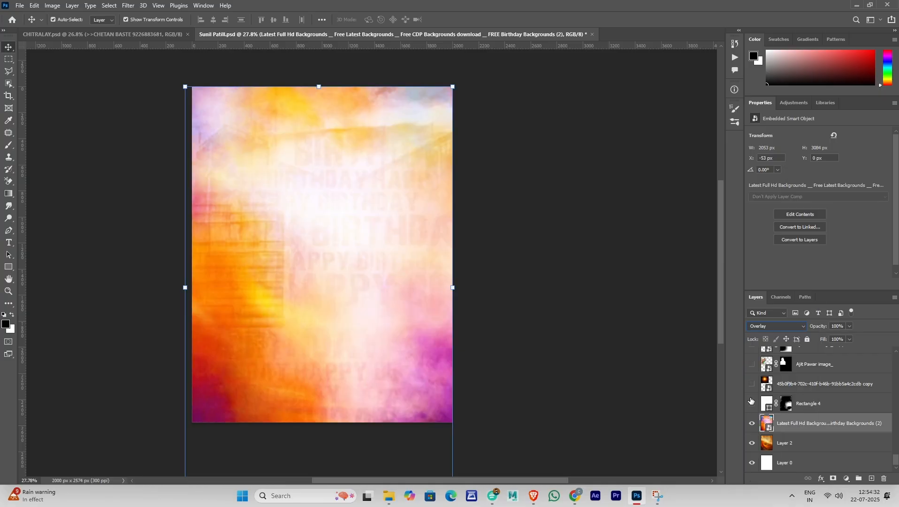
# - Show the glow copy layer, the Ajit Pawar image_ copy layer and the AJIT-PAWAR portrait layer, leaving the original Ajit Pawar image_ hidden
pyautogui.click(753, 384)
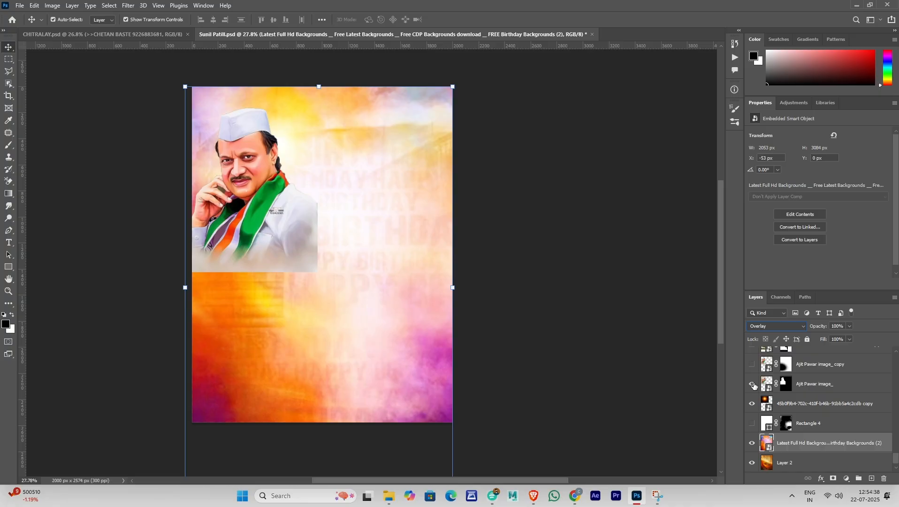
pyautogui.click(752, 384)
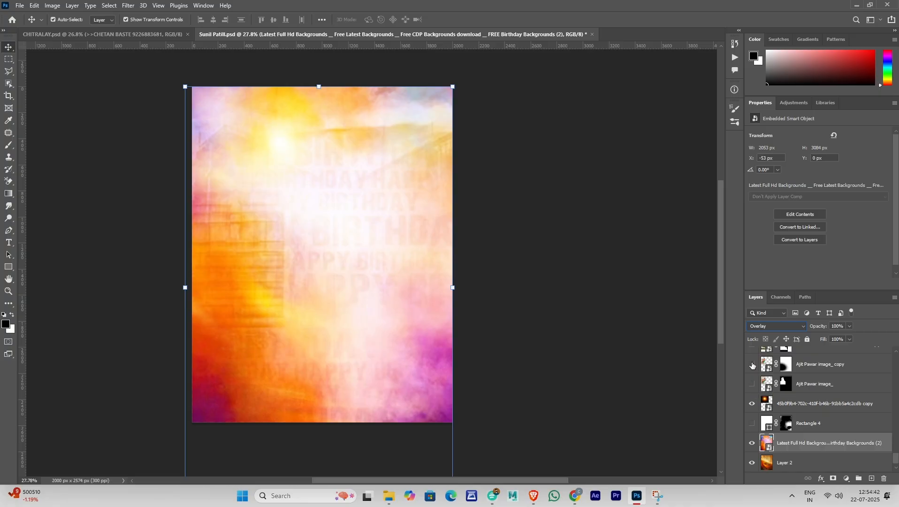
pyautogui.click(752, 364)
pyautogui.scroll(3, 777, 375)
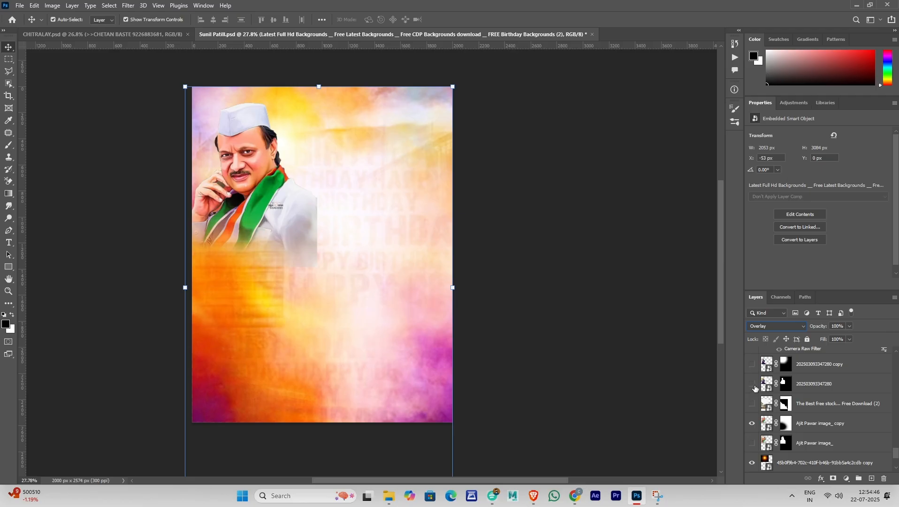
pyautogui.scroll(2, 753, 389)
pyautogui.click(752, 356)
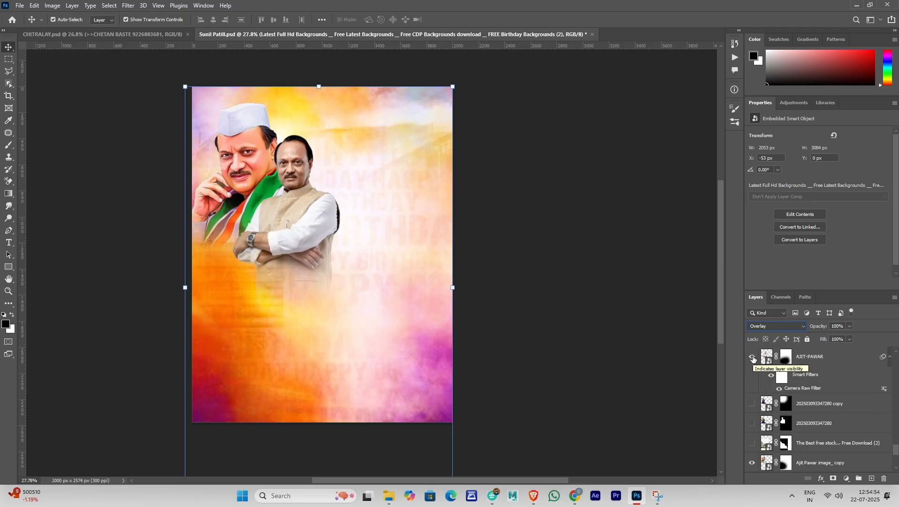
# - Show and unlock the orange glow layer directly above AJIT-PAWAR, keeping its blend mode on Screen
pyautogui.scroll(2, 763, 408)
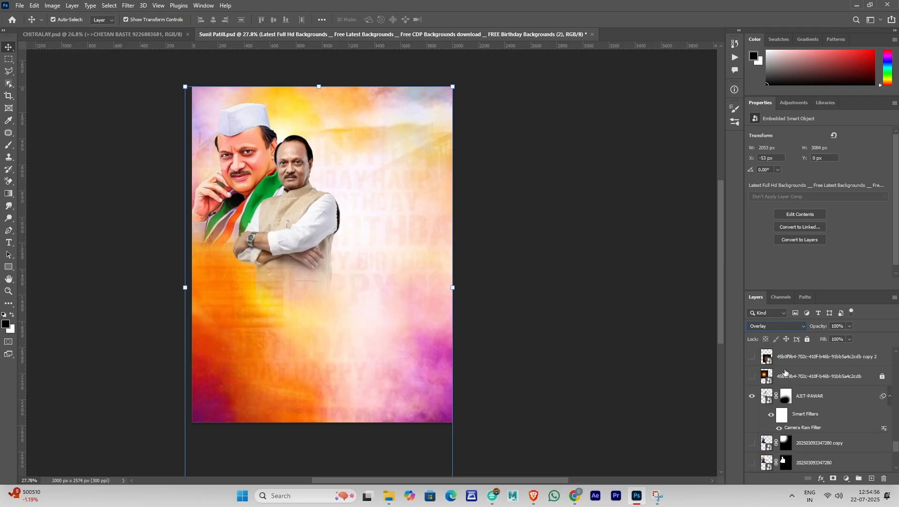
pyautogui.click(753, 376)
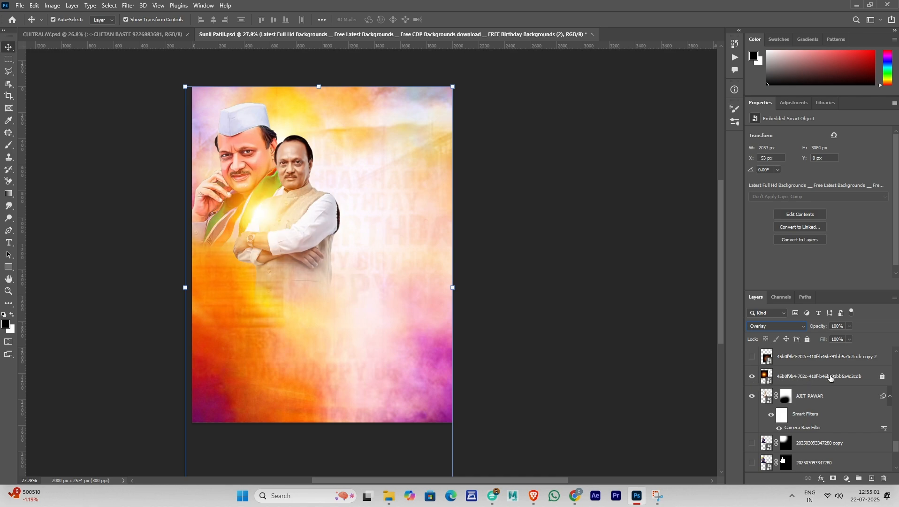
pyautogui.click(830, 377)
pyautogui.click(882, 377)
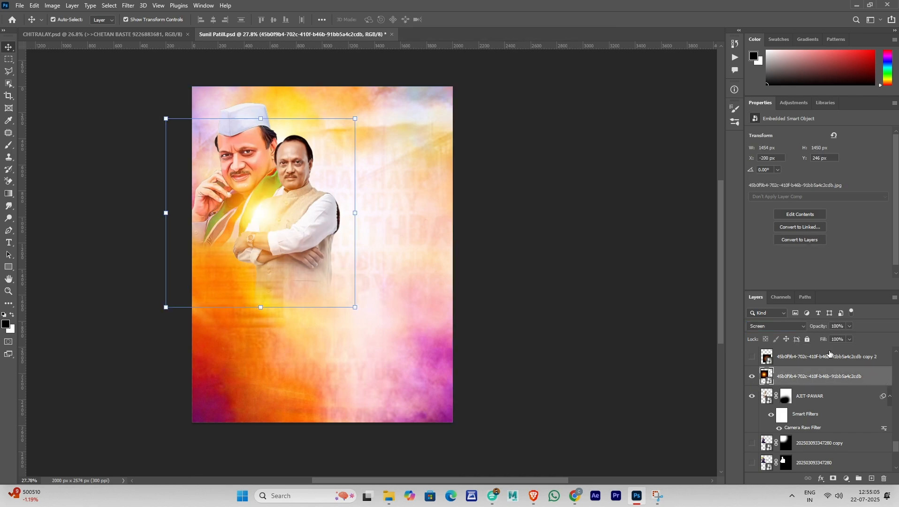
pyautogui.click(777, 326)
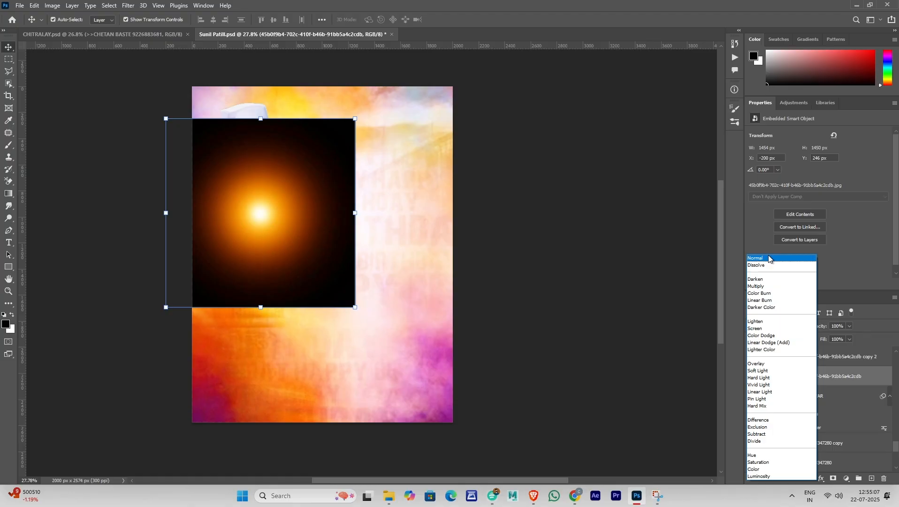
pyautogui.click(779, 328)
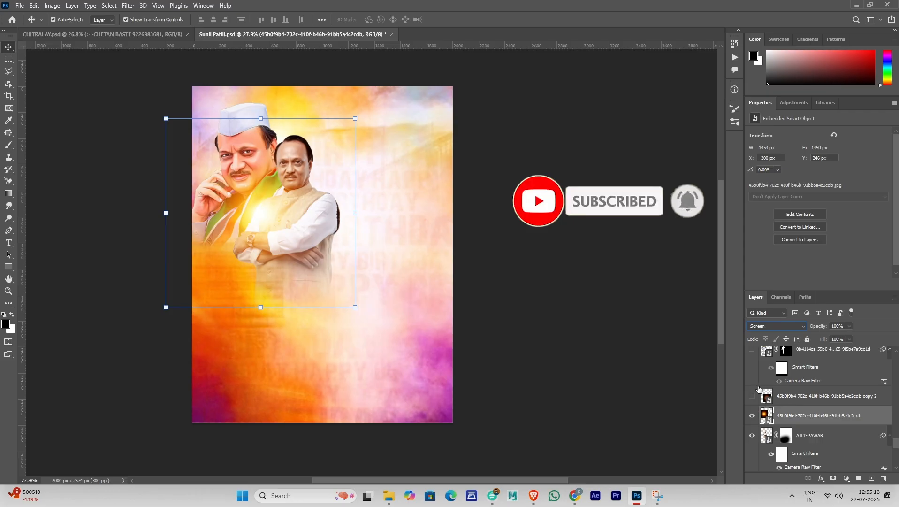
# - Show the full-length standing figure on the File Photos_ Ajit Pawar (2) copy layer
pyautogui.click(753, 355)
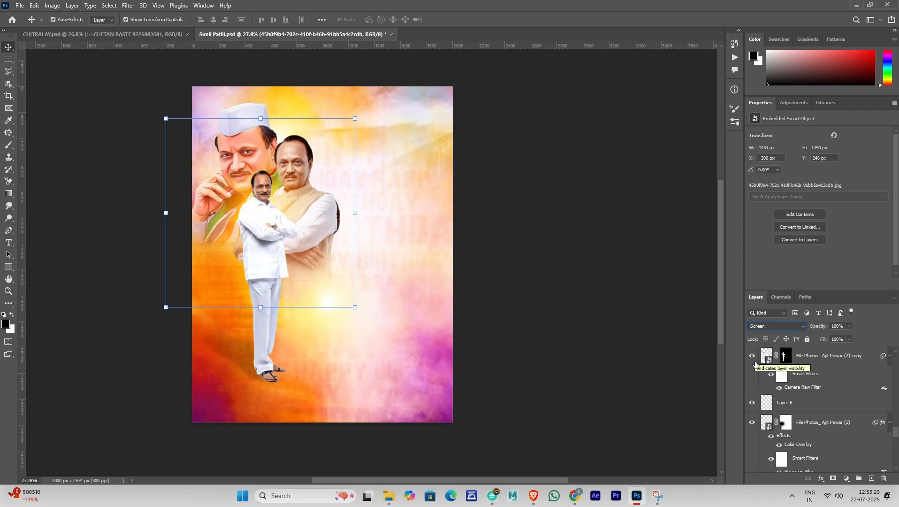
pyautogui.scroll(2, 755, 371)
pyautogui.scroll(2, 758, 408)
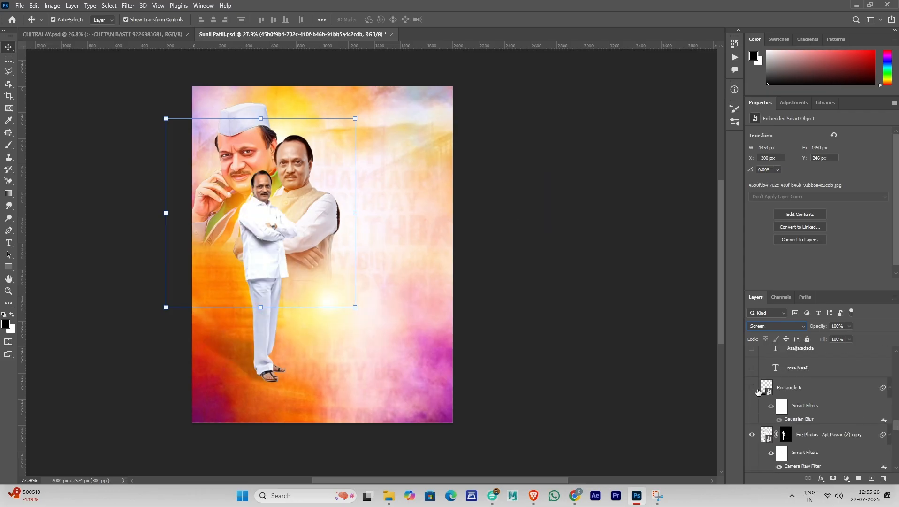
# - Show the black Rectangle 6 layer and compare it with and without its Gaussian Blur filter
pyautogui.click(752, 389)
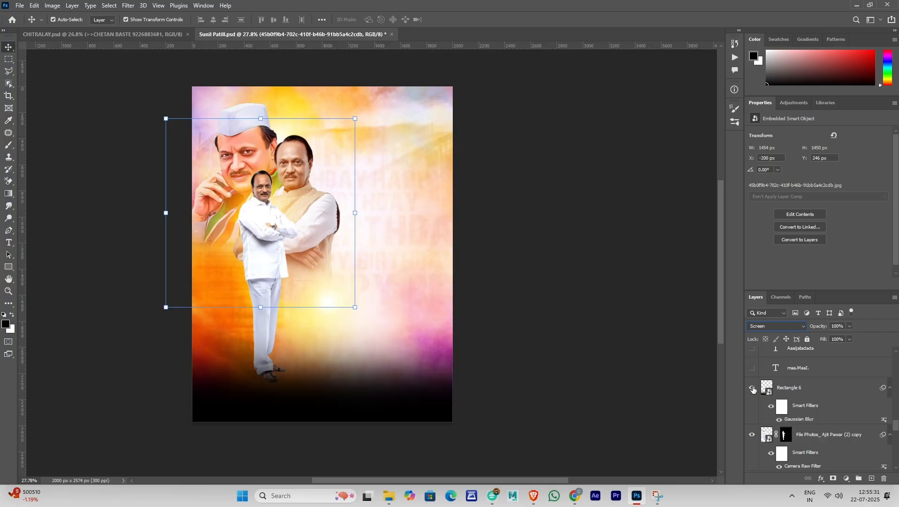
pyautogui.click(780, 419)
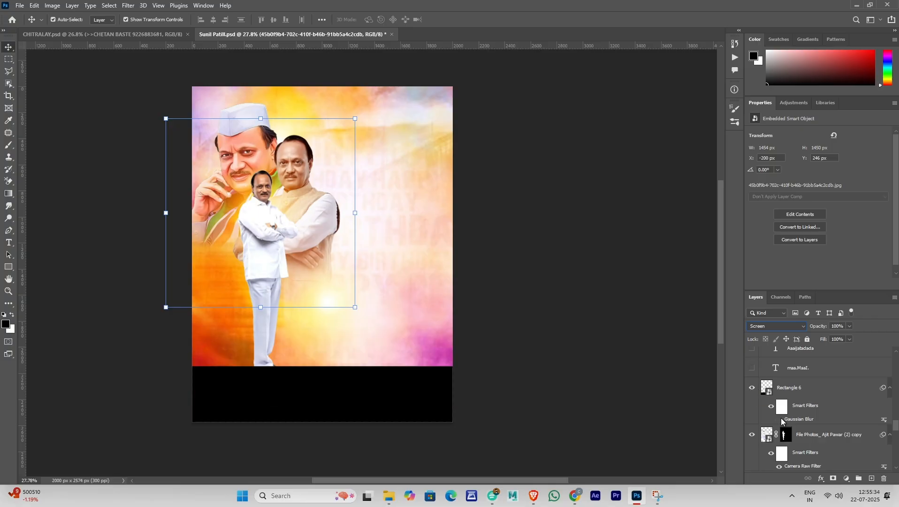
pyautogui.click(779, 419)
# - Show the three Marathi title text layers of Group 6, reading मा.श्री. अजितदादा पवार
pyautogui.scroll(1, 781, 421)
pyautogui.click(753, 407)
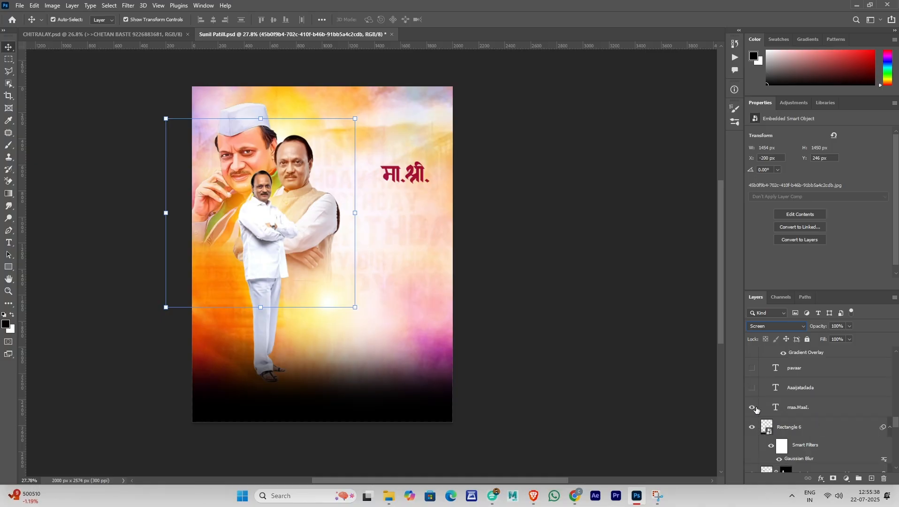
pyautogui.click(595, 342)
pyautogui.click(753, 387)
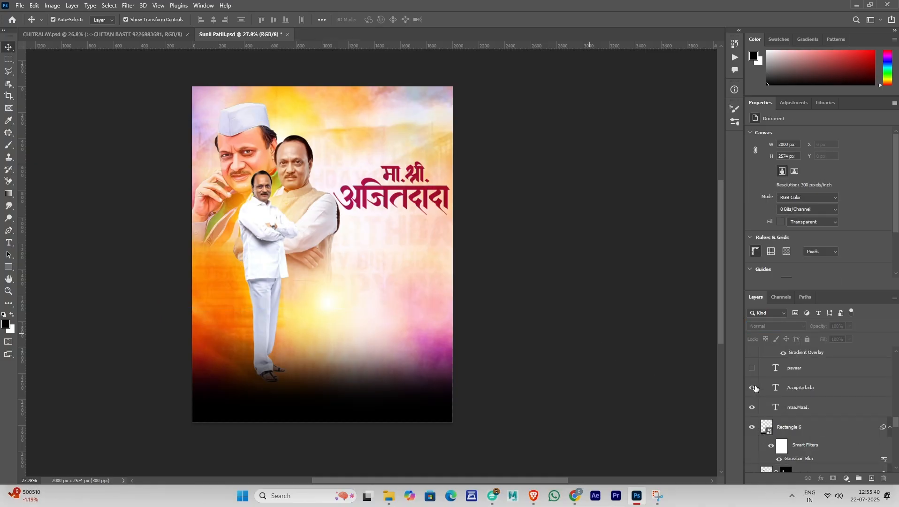
pyautogui.click(752, 367)
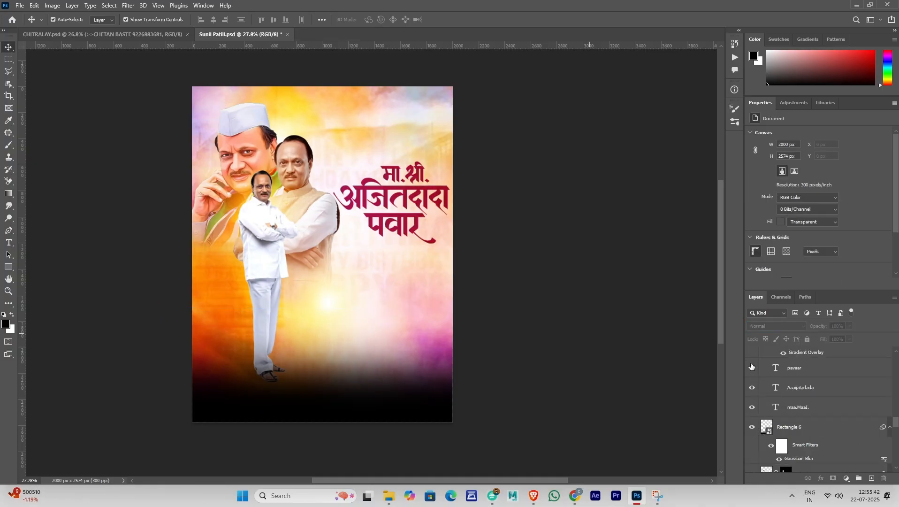
# - Check the font and size of the अजितदादा title text, leaving the text unedited
pyautogui.scroll(2, 777, 390)
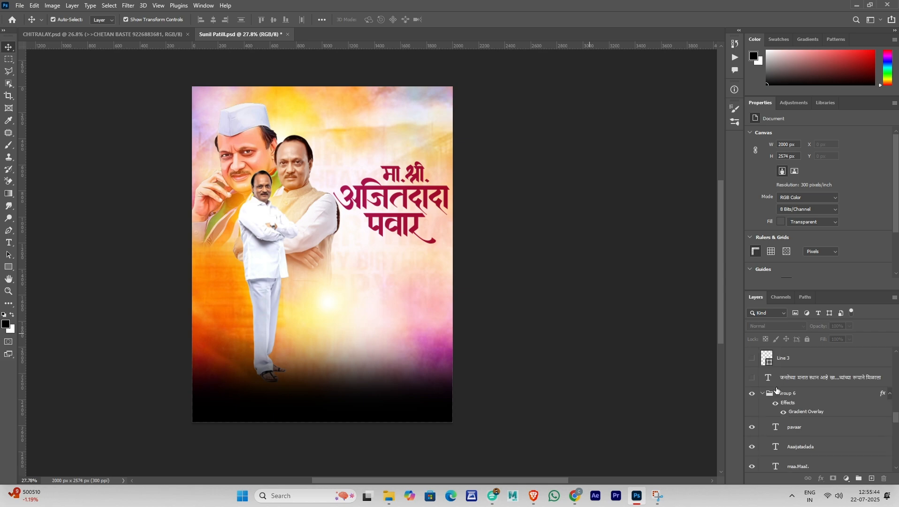
pyautogui.doubleClick(425, 191)
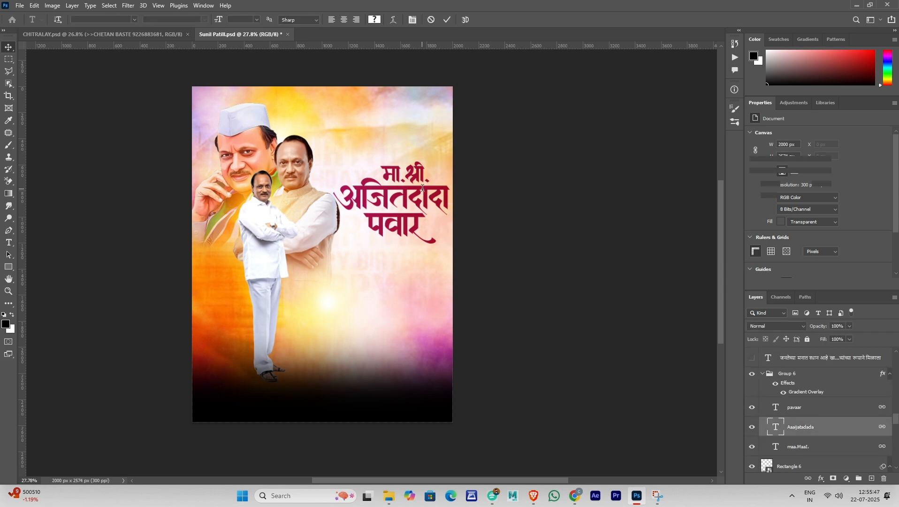
pyautogui.hotkey('ctrl', 'Return')
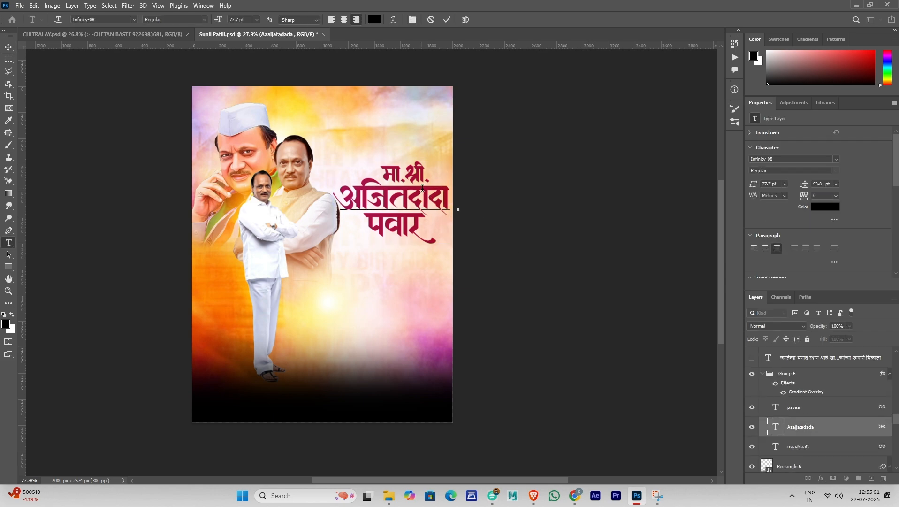
pyautogui.press('v')
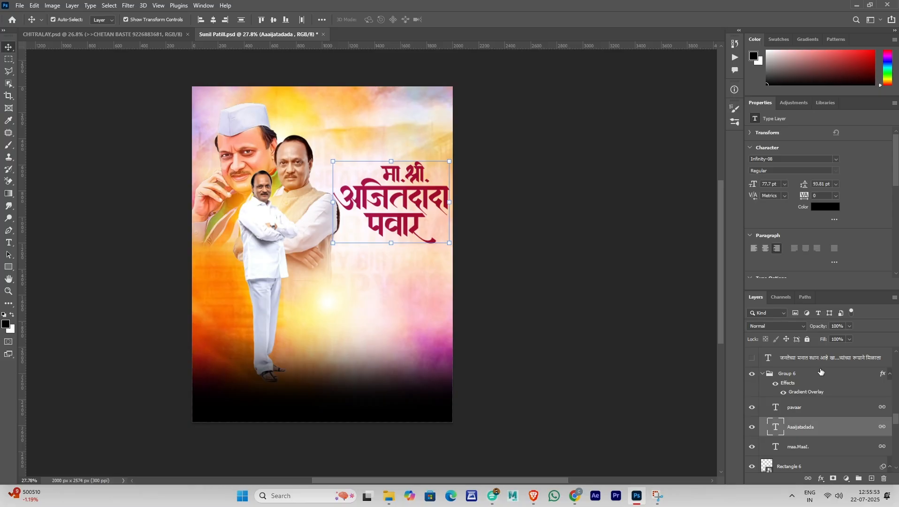
# - Compare Group 6 with and without its Gradient Overlay and review the effect's settings
pyautogui.scroll(1, 820, 373)
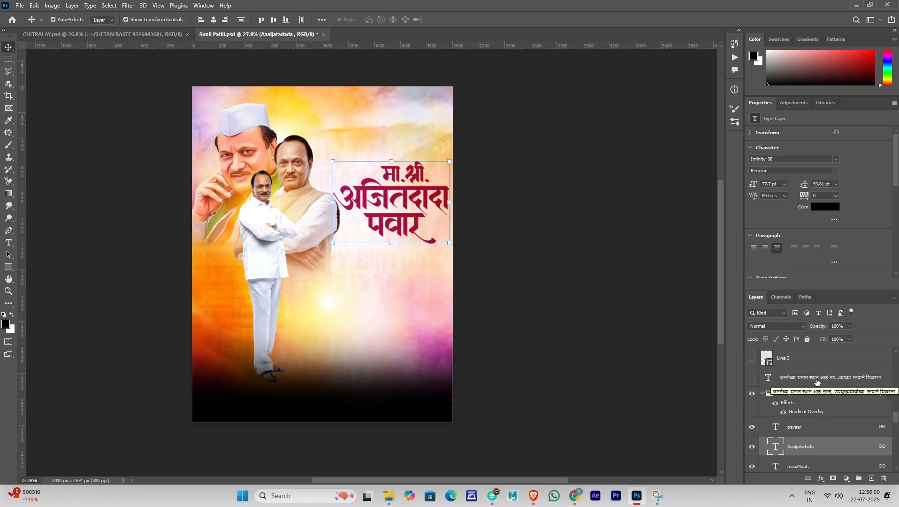
pyautogui.click(784, 413)
pyautogui.click(784, 413)
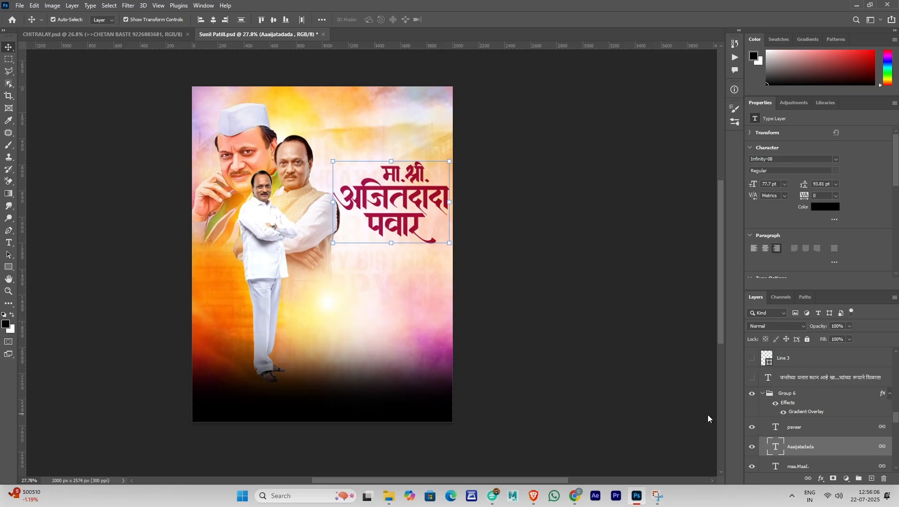
pyautogui.doubleClick(807, 411)
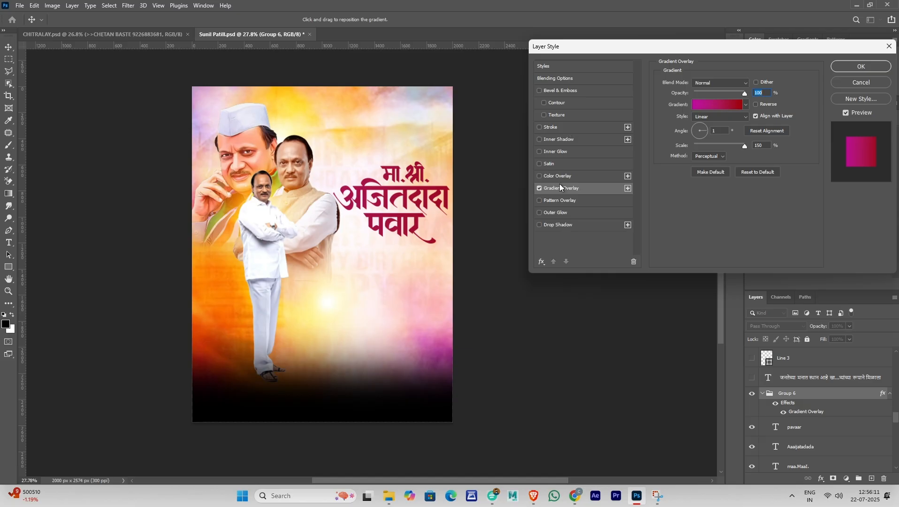
pyautogui.click(861, 66)
# - Show the five-line Marathi message text above the title and check its font settings
pyautogui.click(752, 378)
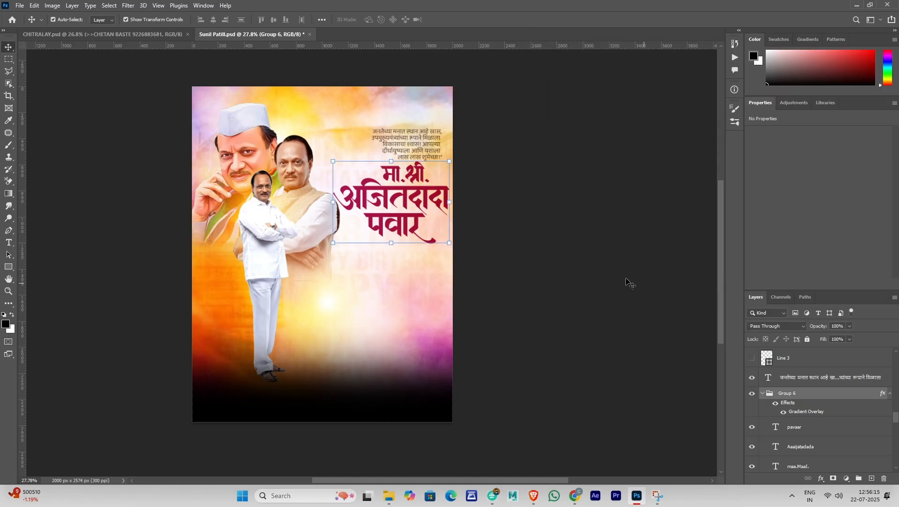
pyautogui.click(454, 145)
pyautogui.scroll(3, 409, 133)
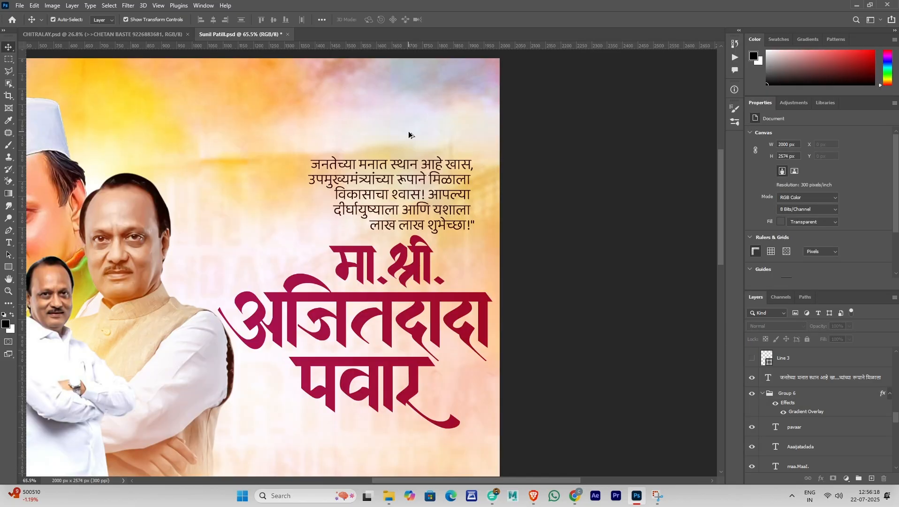
pyautogui.doubleClick(386, 190)
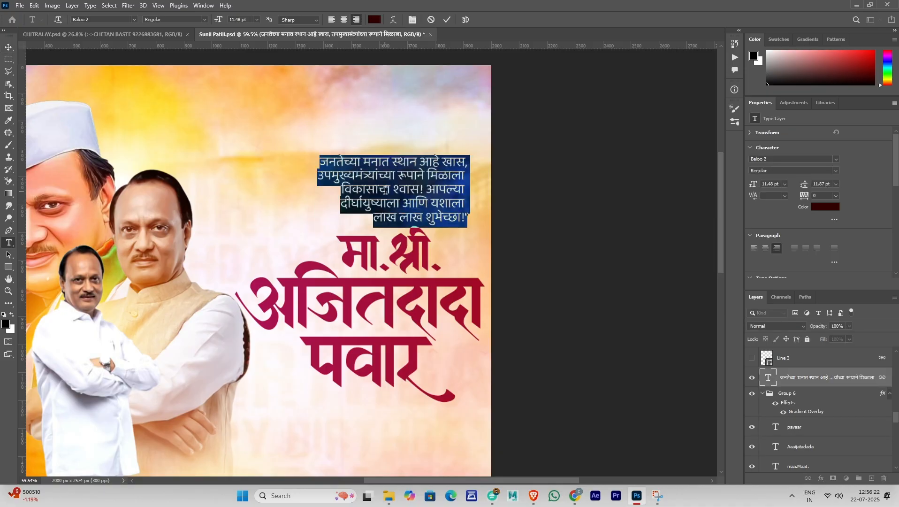
pyautogui.hotkey('ctrl', 'Return')
pyautogui.press('v')
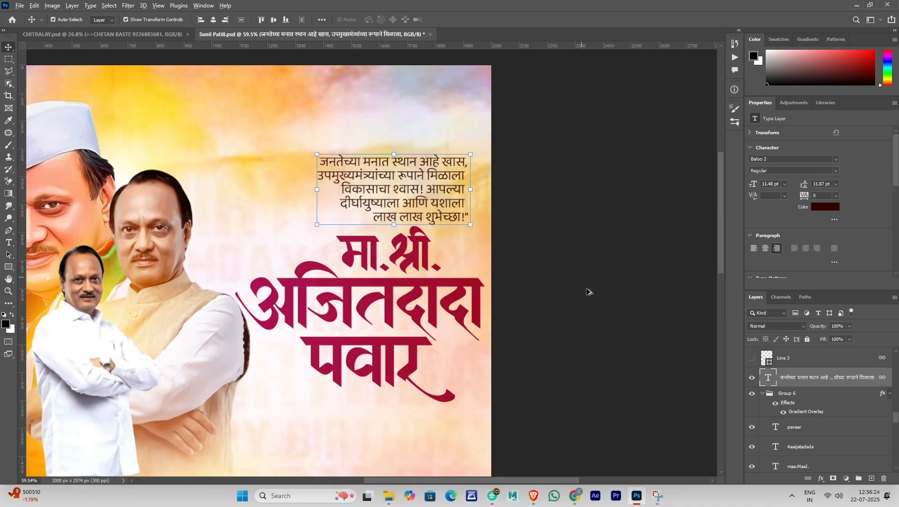
pyautogui.scroll(-3, 588, 293)
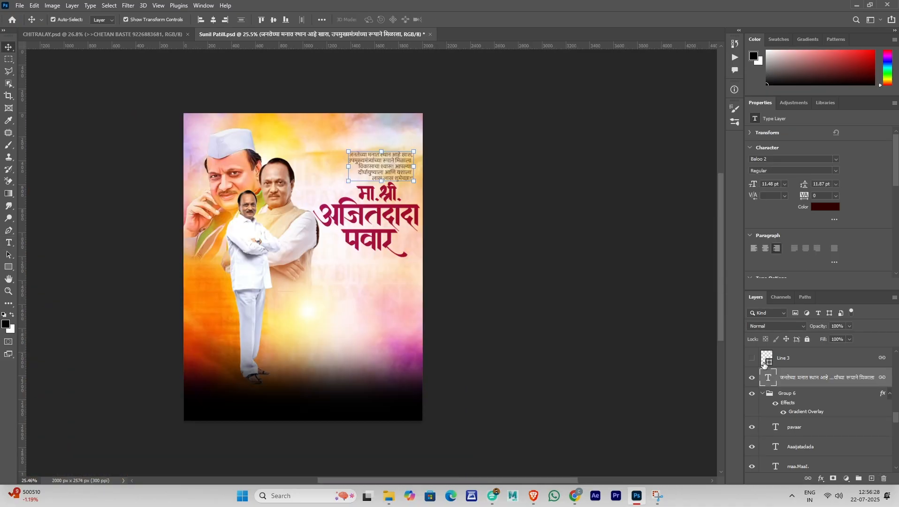
# - Show the Line 3 and Rectangle 5 shapes and the आपणास उदंड आयुष्याच्या text layer
pyautogui.click(531, 247)
pyautogui.scroll(2, 877, 365)
pyautogui.click(751, 359)
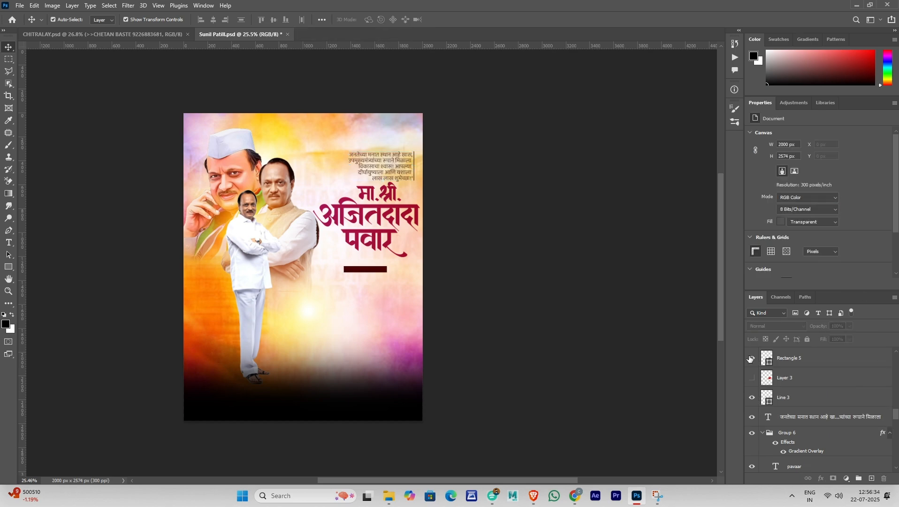
pyautogui.scroll(3, 751, 359)
pyautogui.click(752, 398)
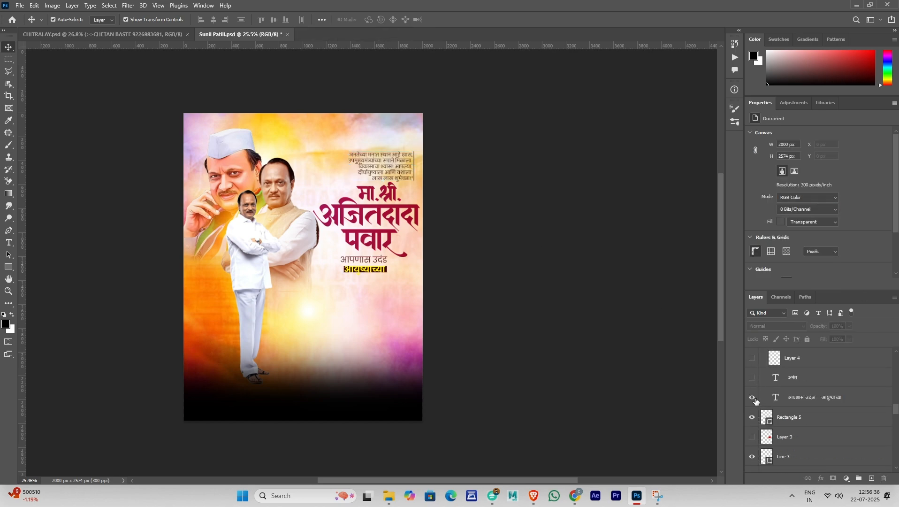
# - Show the अनंत text, Layer 4 and the yellow शुभेच्छा text layer beneath the आयुष्याच्या line
pyautogui.click(752, 378)
pyautogui.scroll(1, 766, 404)
pyautogui.click(752, 377)
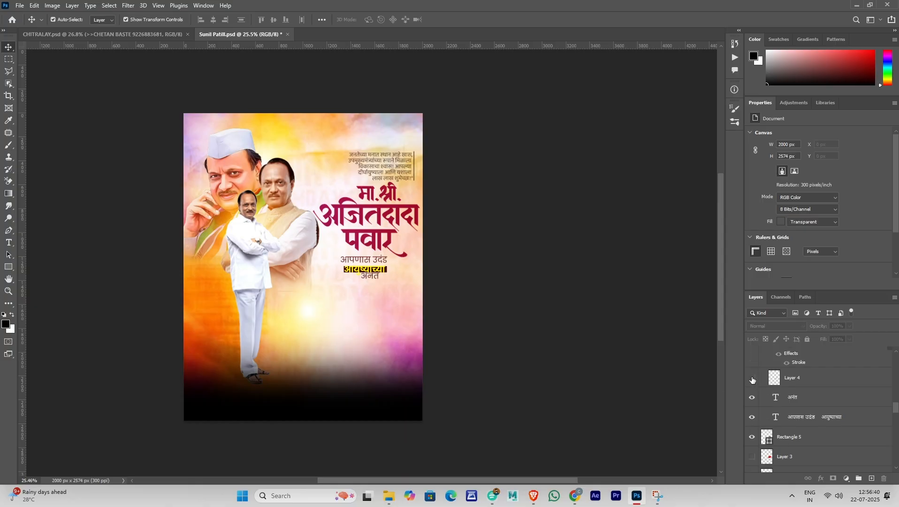
pyautogui.scroll(3, 754, 399)
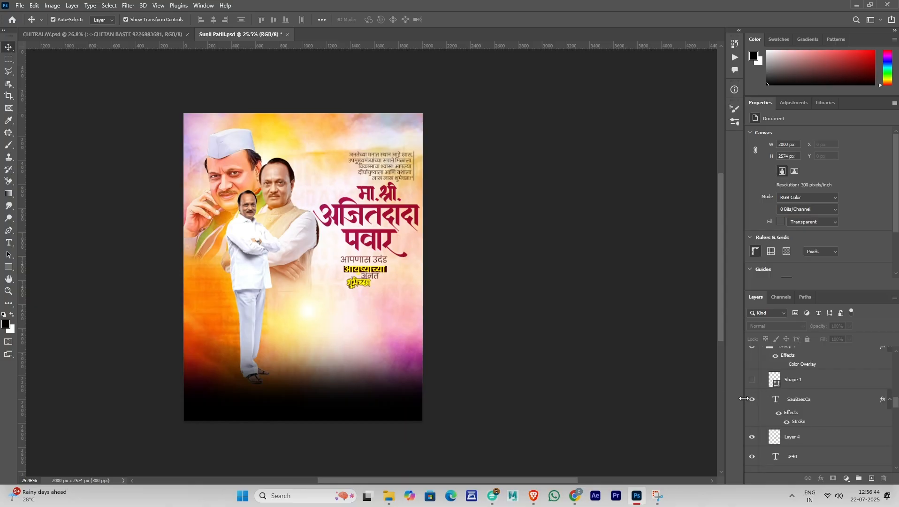
# - Check the font and size of the आपणास उदंड आयुष्याच्या text, leaving the text unedited
pyautogui.scroll(4, 357, 265)
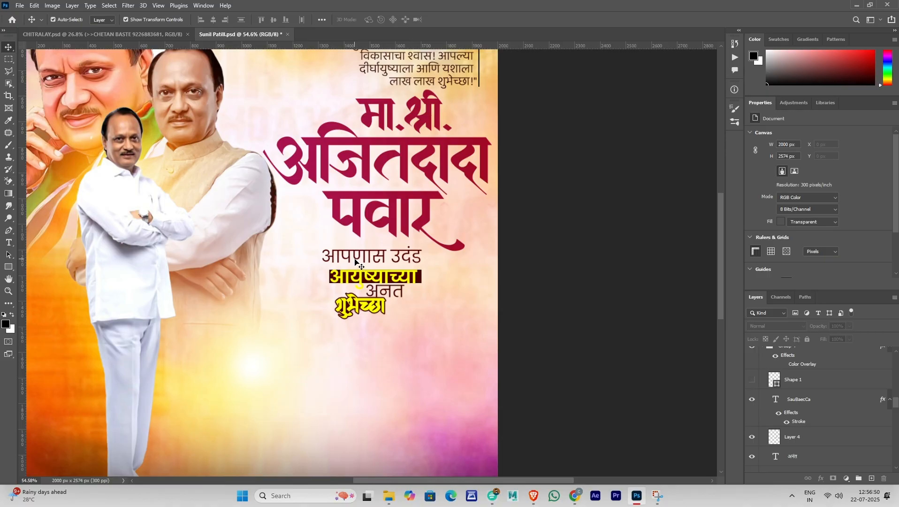
pyautogui.doubleClick(357, 258)
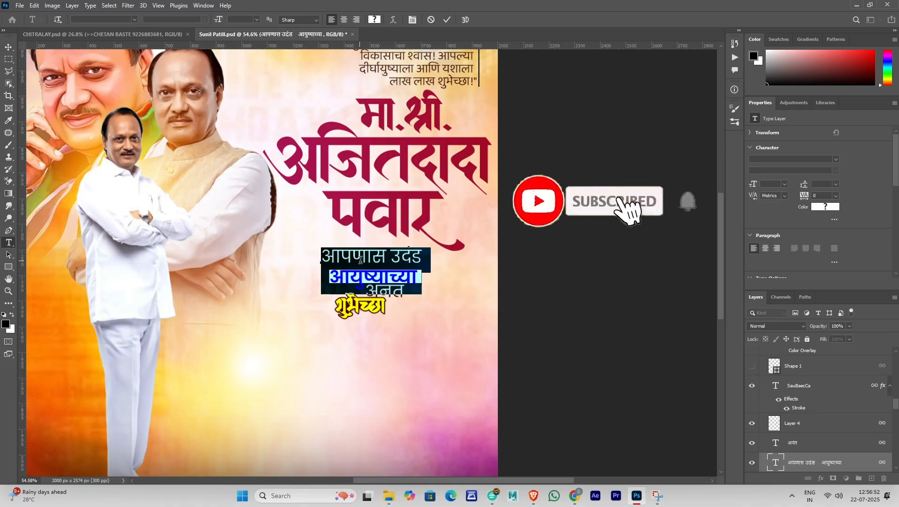
pyautogui.click(389, 277)
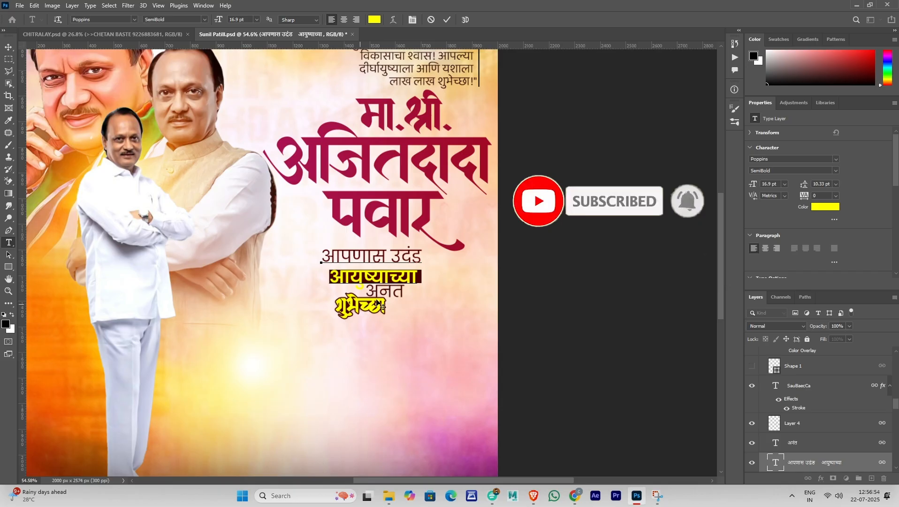
pyautogui.hotkey('ctrl', 'Return')
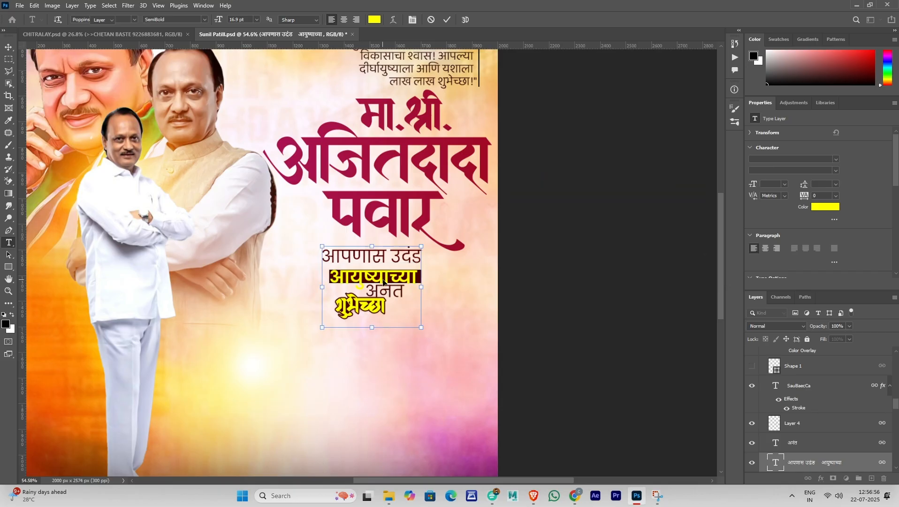
pyautogui.press('v')
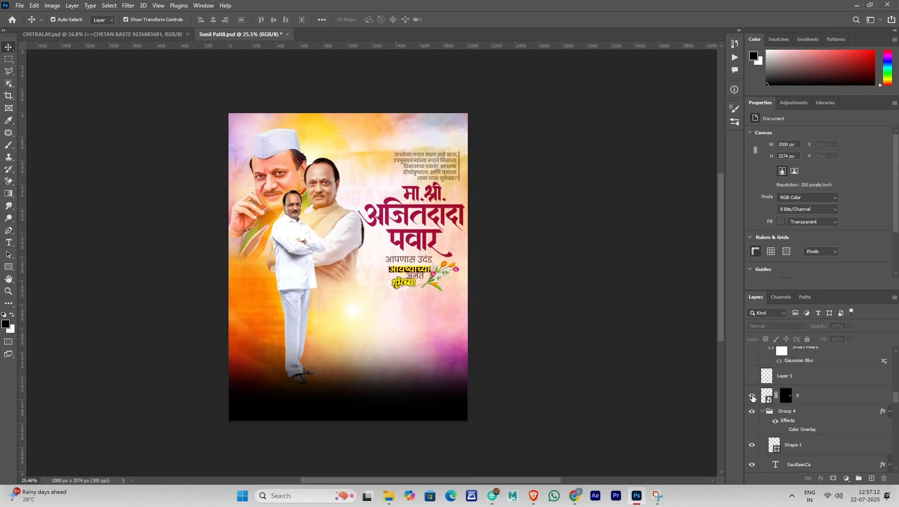
# - Show the flower layer 0, Layer 5 and the Toyota Fortuner car layers
pyautogui.click(753, 396)
pyautogui.click(753, 397)
pyautogui.click(752, 375)
pyautogui.scroll(3, 752, 376)
pyautogui.click(751, 372)
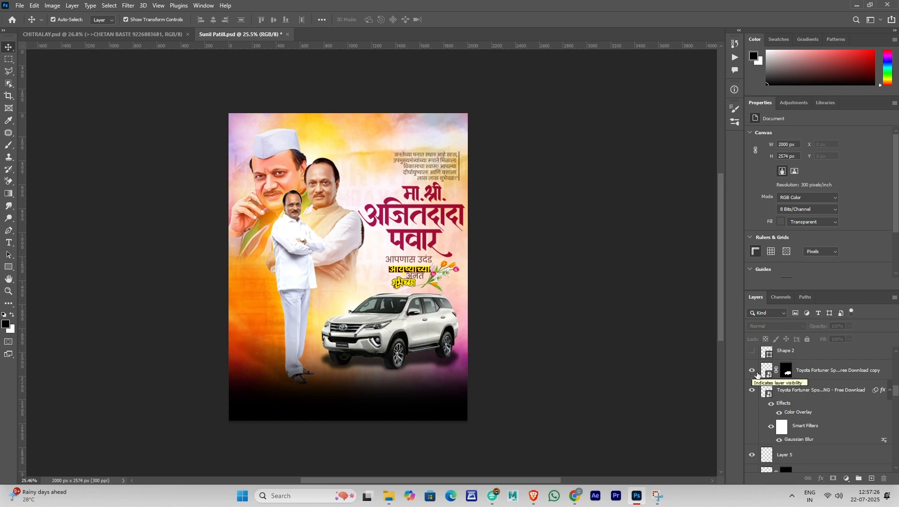
# - Try making a car shadow by duplicating the Toyota Fortuner copy layer, turning the lower copy black with Color Overlay and reshaping it
pyautogui.click(811, 372)
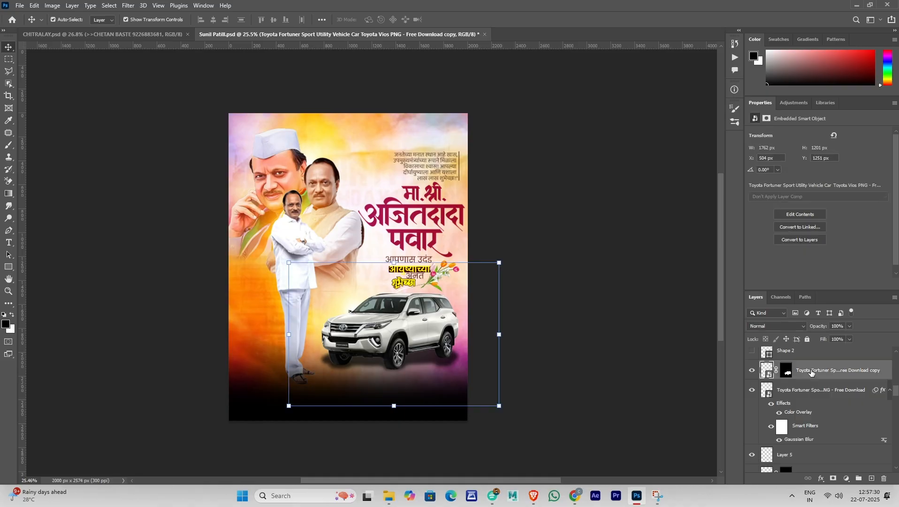
pyautogui.hotkey('ctrl', 'j')
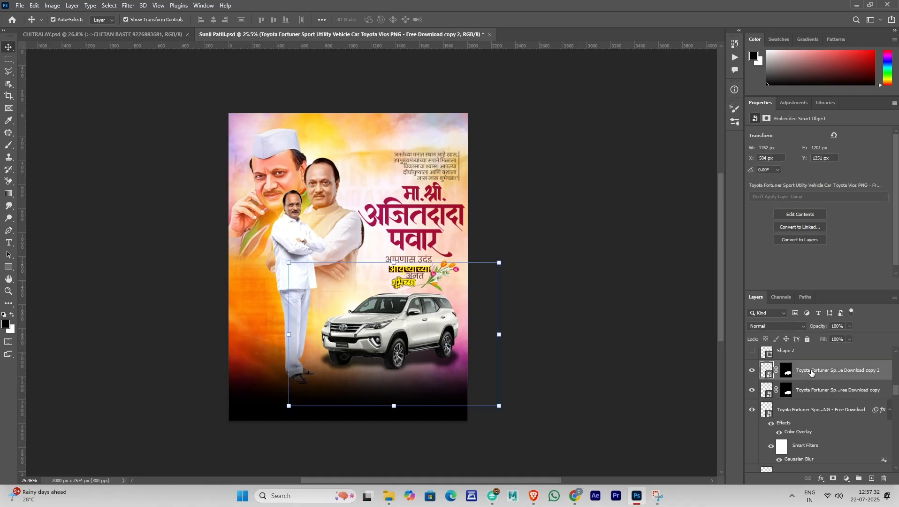
pyautogui.click(832, 389)
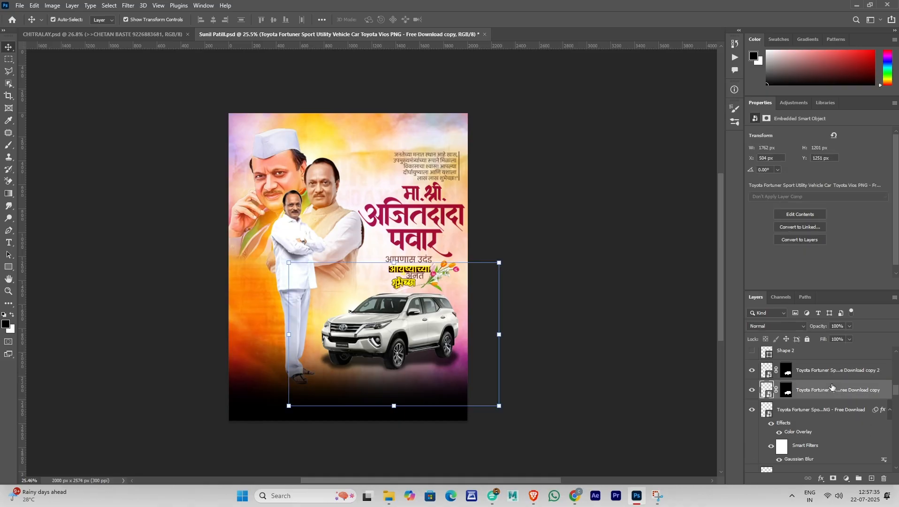
pyautogui.doubleClick(831, 389)
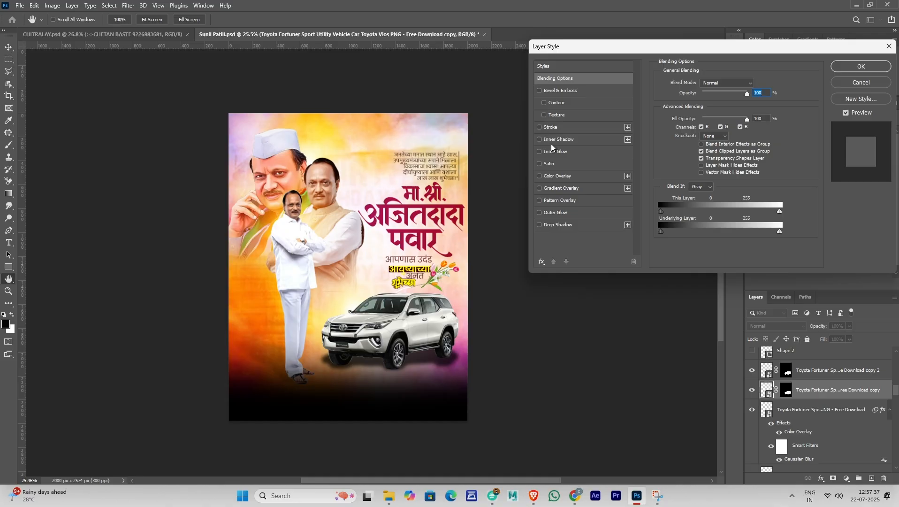
pyautogui.click(561, 181)
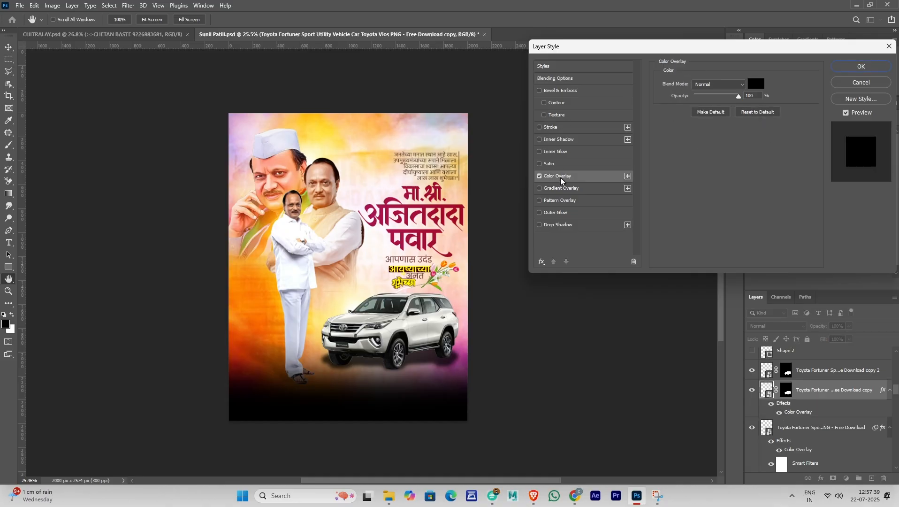
pyautogui.click(838, 68)
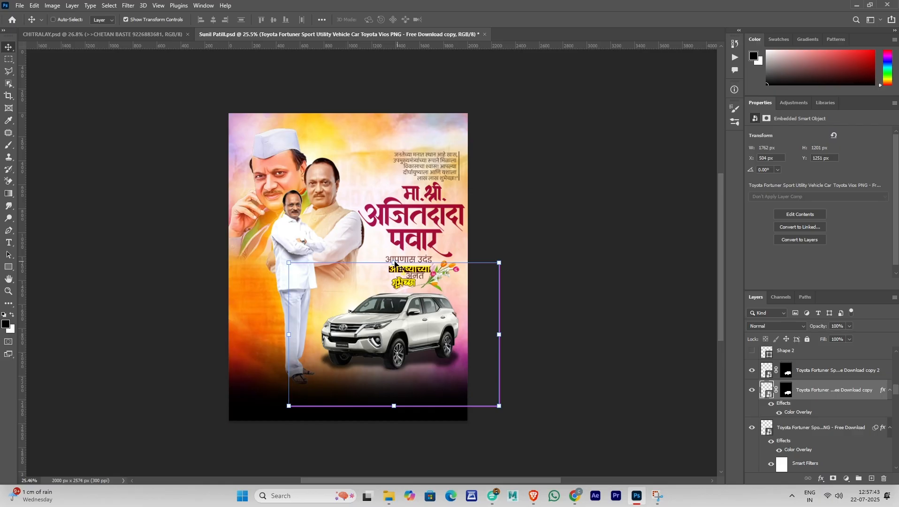
pyautogui.hotkey('ctrl', 't')
pyautogui.moveTo(394, 263); pyautogui.dragTo(359, 322)
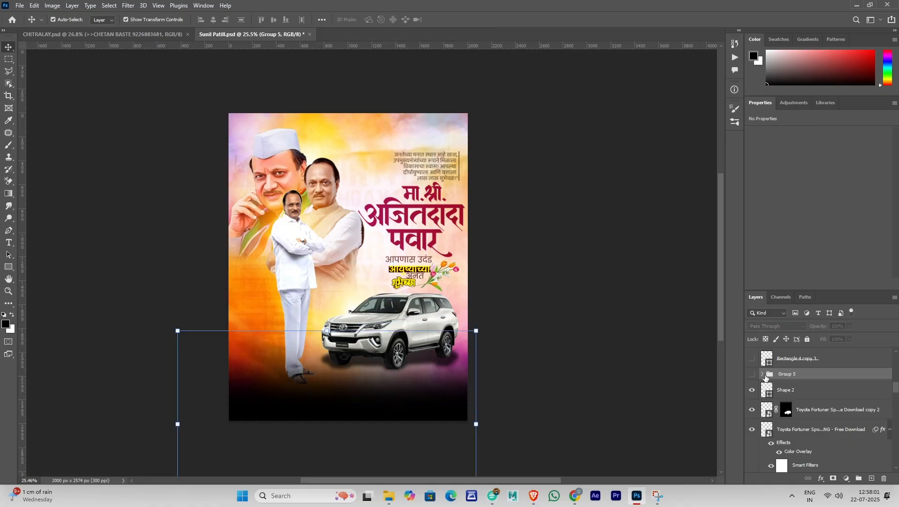
# - Expand Group 5 and show its torn-paper strip layer, download (2), across the poster's lower edge
pyautogui.click(762, 374)
pyautogui.scroll(-4, 764, 376)
pyautogui.scroll(3, 763, 376)
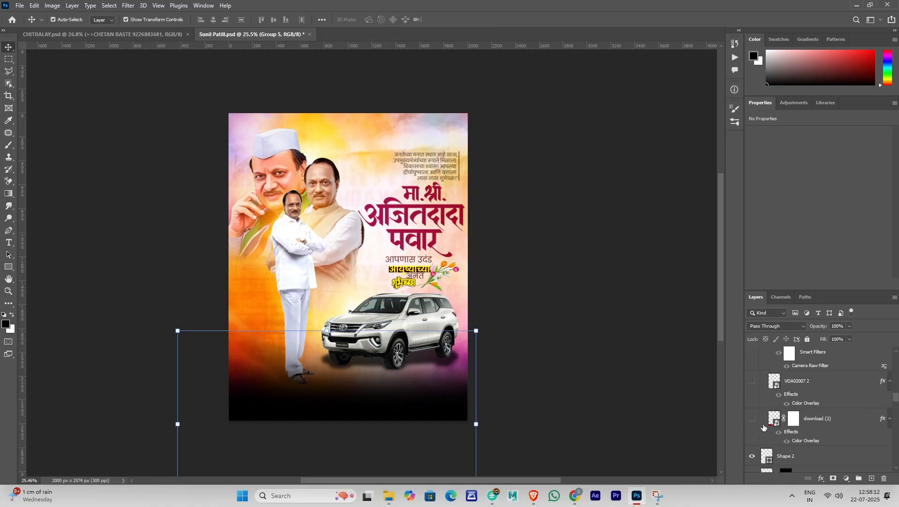
pyautogui.click(753, 419)
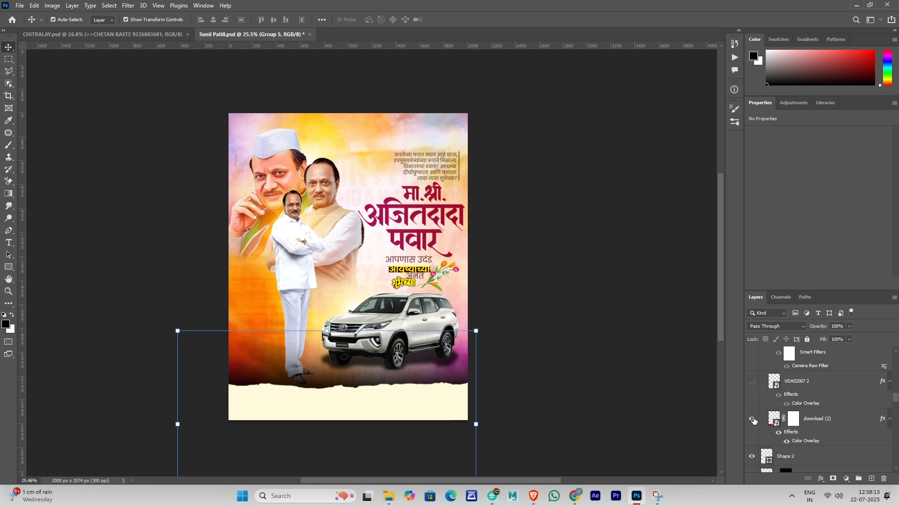
pyautogui.scroll(1, 753, 420)
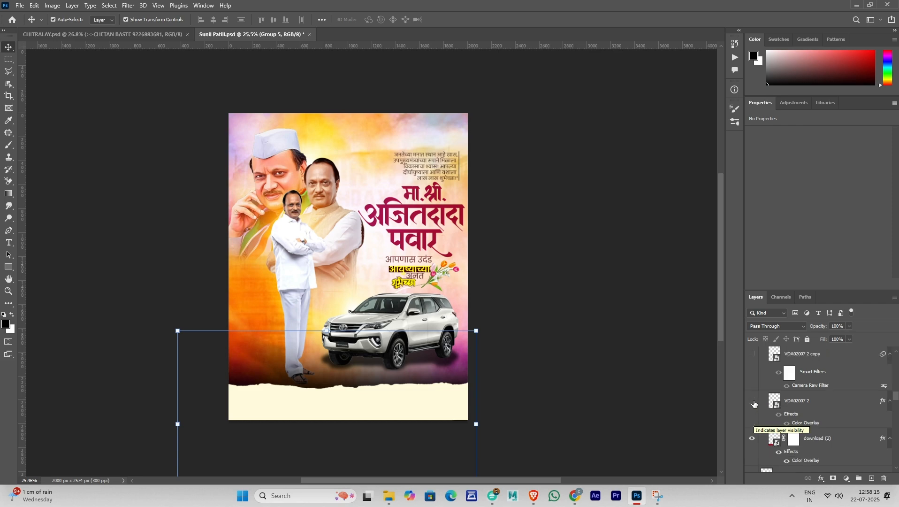
# - Show the two supporter portraits in Group 5: VDA02007 2 with its copy and DSC_557 with its copy
pyautogui.click(753, 402)
pyautogui.scroll(1, 753, 398)
pyautogui.click(752, 377)
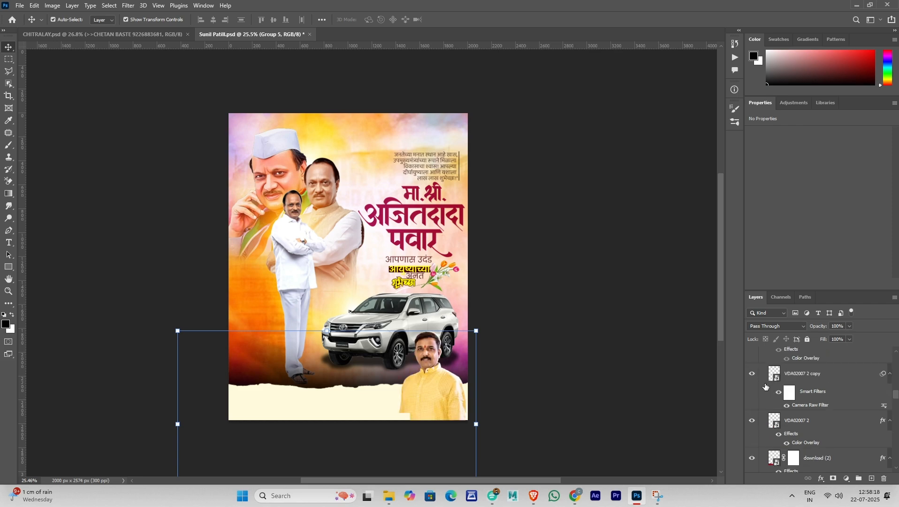
pyautogui.scroll(1, 759, 385)
pyautogui.click(753, 376)
pyautogui.scroll(1, 754, 387)
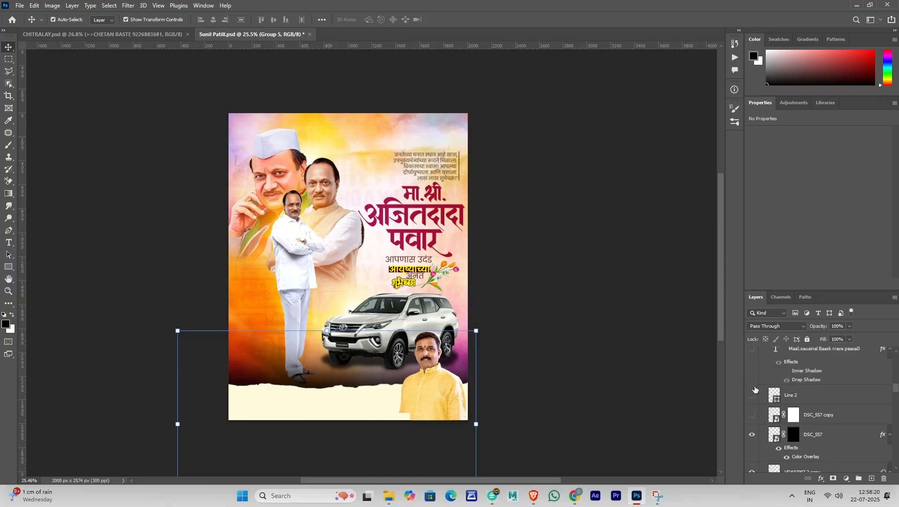
pyautogui.click(752, 415)
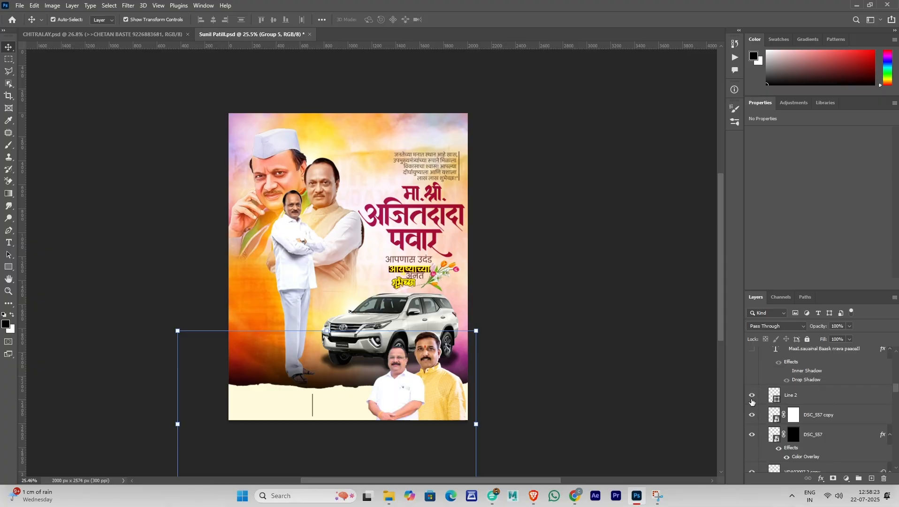
# - Show the supporter's name text, the designation text beside it and the logo on the torn-paper strip
pyautogui.scroll(1, 752, 402)
pyautogui.click(752, 392)
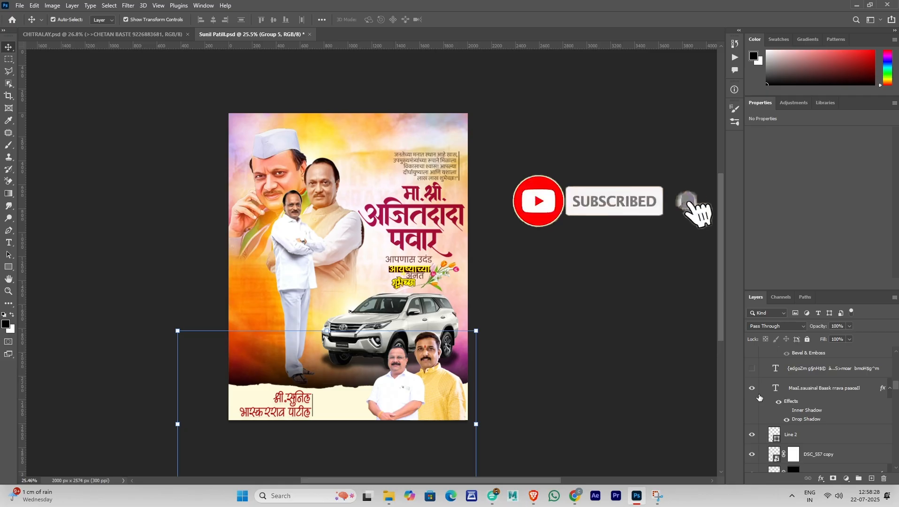
pyautogui.scroll(1, 757, 394)
pyautogui.click(753, 389)
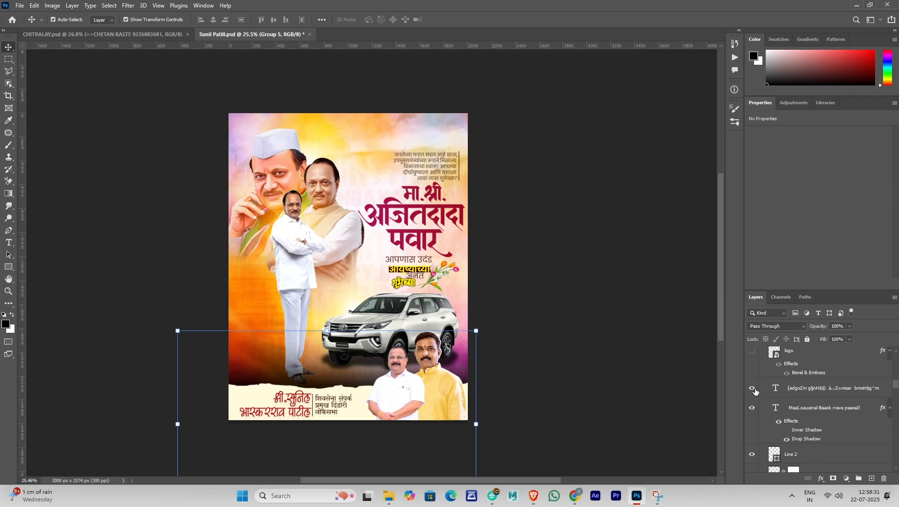
pyautogui.scroll(1, 755, 391)
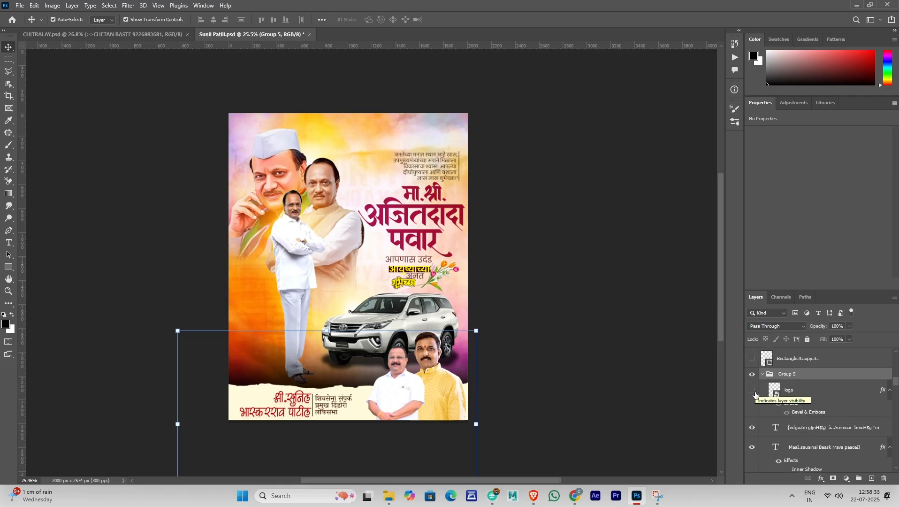
pyautogui.click(753, 391)
# - Show the frames Rectangle 4 copy 3, copy 4 and copy 2 with their clipped portraits Layer 7, Layer 8 and Layer 9
pyautogui.scroll(1, 755, 395)
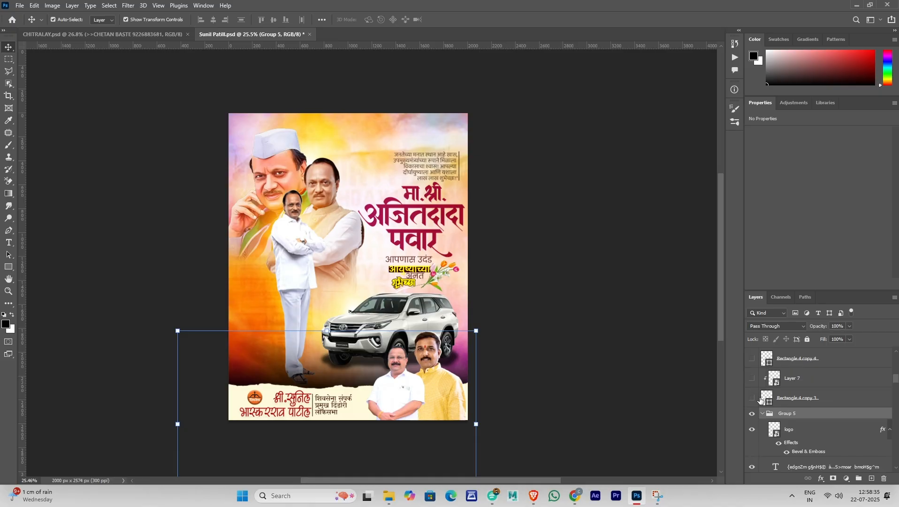
pyautogui.click(752, 397)
pyautogui.scroll(1, 752, 399)
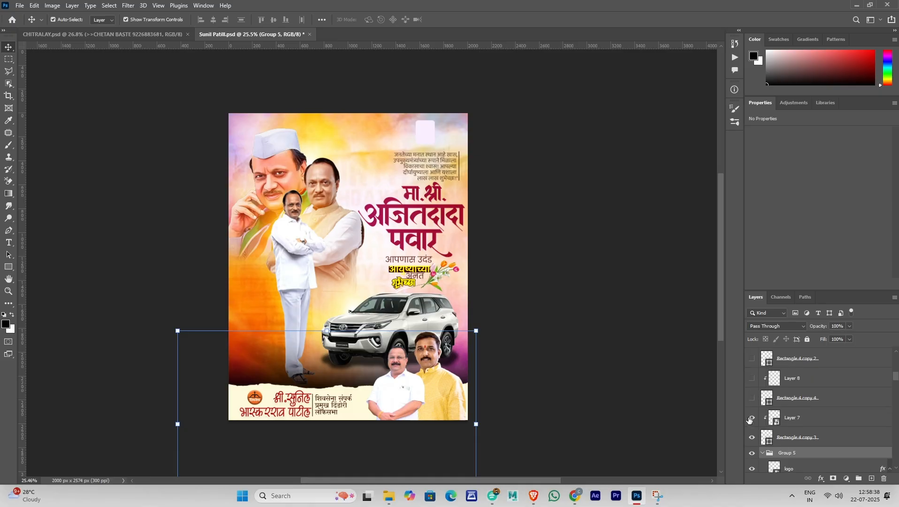
pyautogui.click(752, 417)
pyautogui.click(752, 397)
pyautogui.click(752, 379)
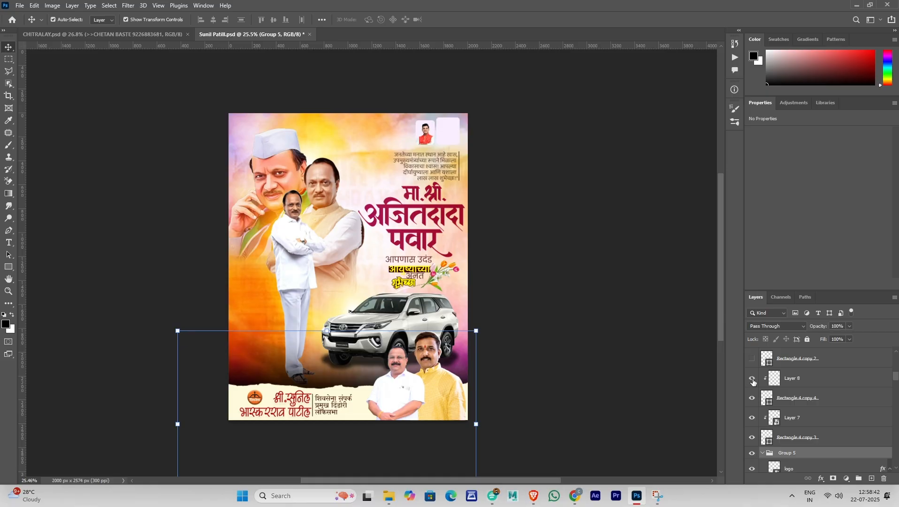
pyautogui.scroll(1, 753, 382)
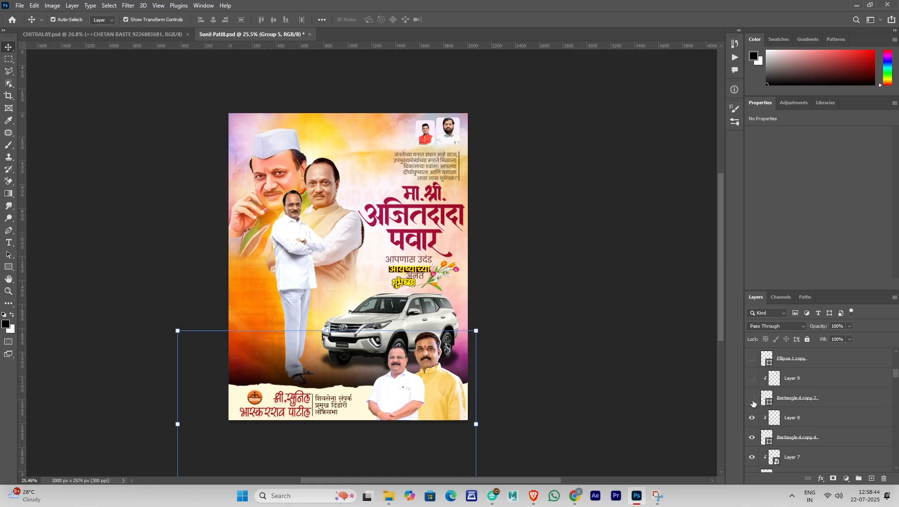
pyautogui.click(752, 398)
pyautogui.click(751, 378)
# - Show the Ellipse 1 copy and Ellipse 1 copy 3 frames with their portraits and the remaining rectangular leader portraits in the header row
pyautogui.scroll(2, 753, 394)
pyautogui.click(753, 397)
pyautogui.click(760, 379)
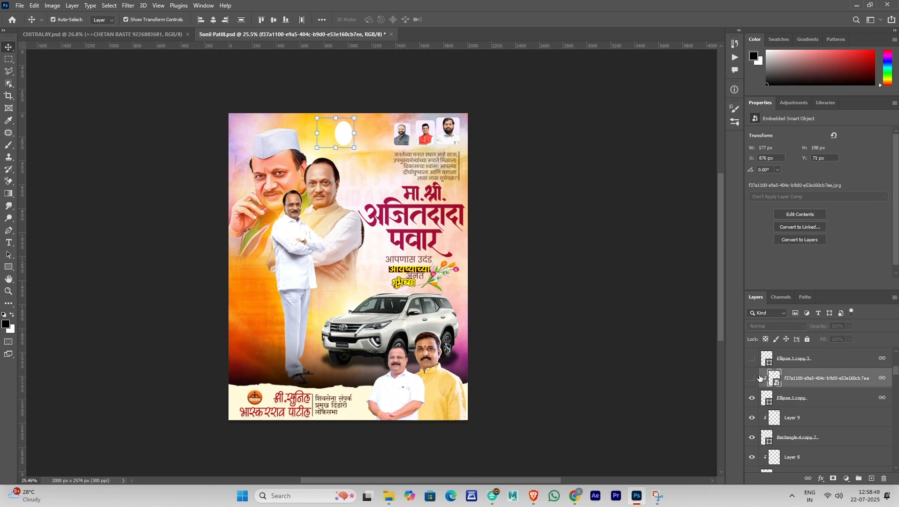
pyautogui.scroll(2, 759, 378)
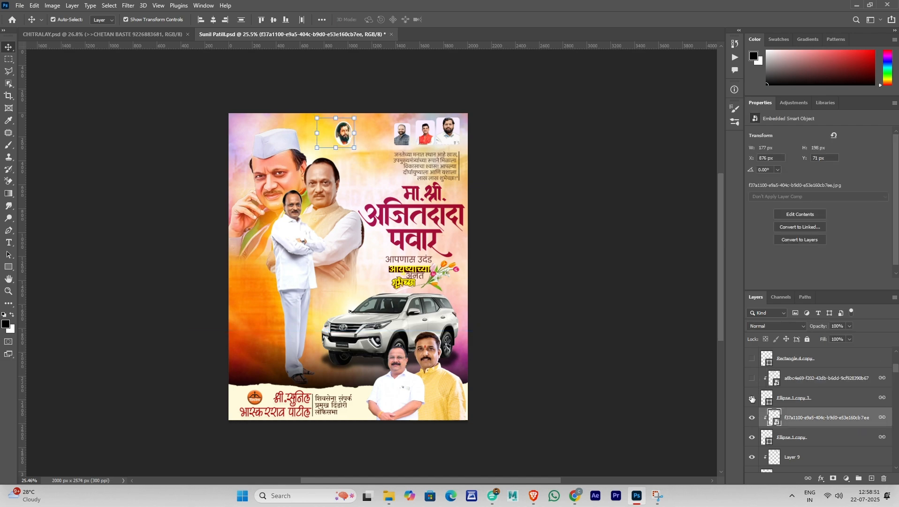
pyautogui.click(751, 398)
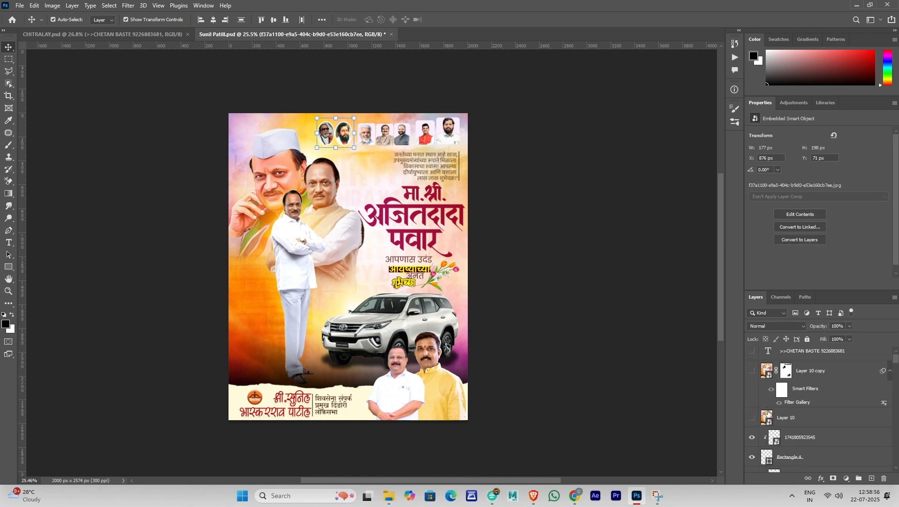
pyautogui.click(652, 395)
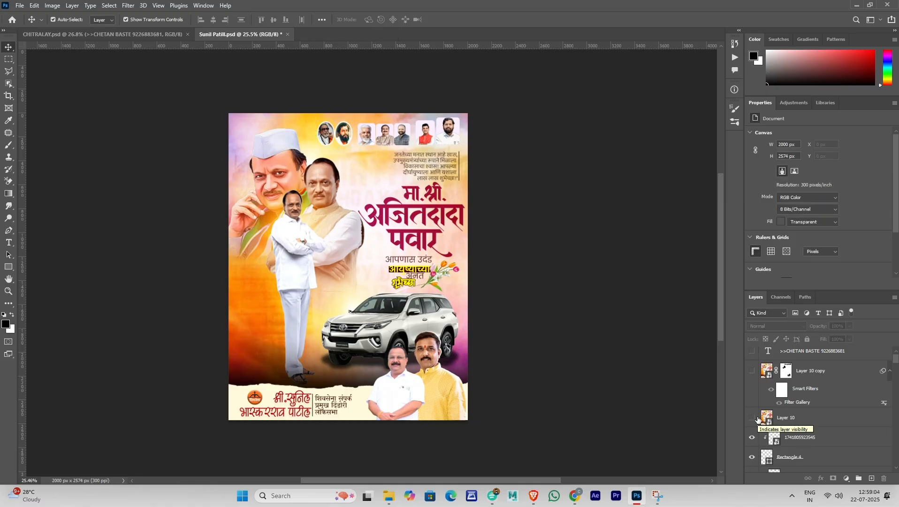
# - Show Layer 10 and Layer 10 copy, and apply a Filter Gallery Texturizer to the copy with Canvas texture, 79% scaling, relief 1 and top light
pyautogui.click(756, 418)
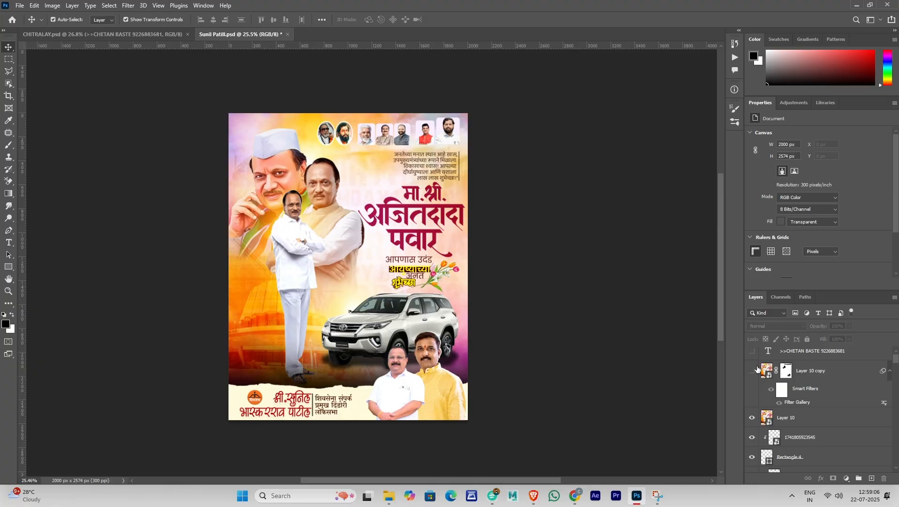
pyautogui.click(820, 387)
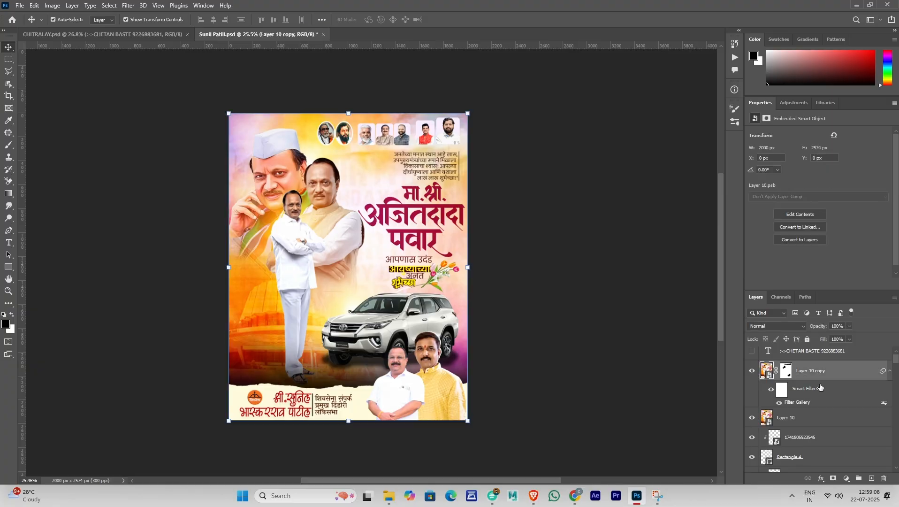
pyautogui.click(129, 5)
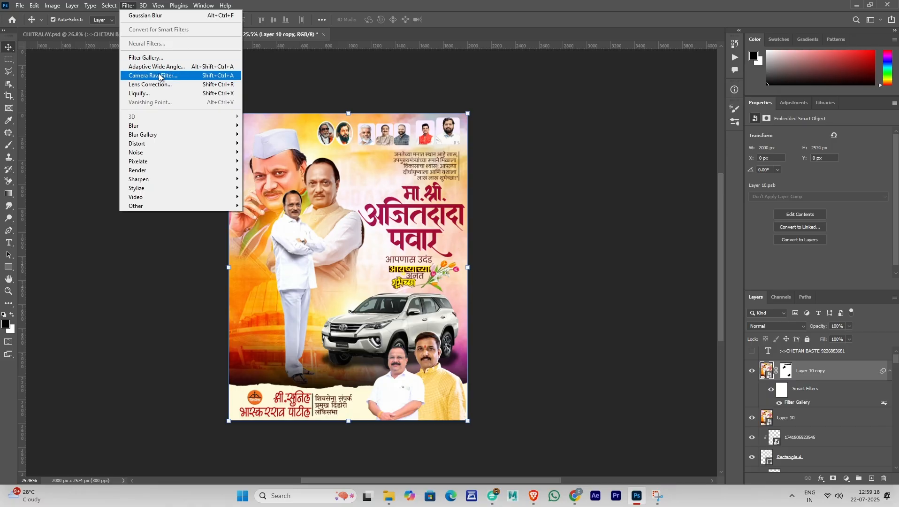
pyautogui.click(154, 58)
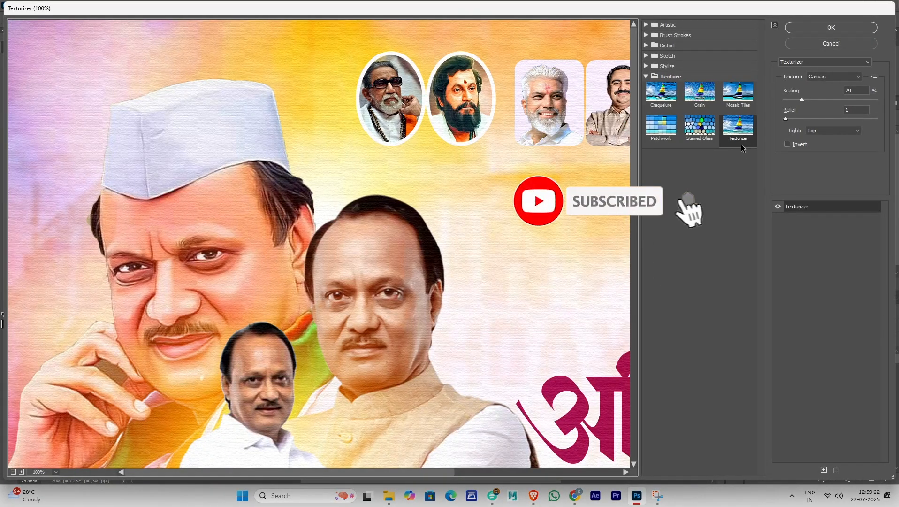
pyautogui.click(843, 28)
# - Examine the canvas texture up close across the poster's portraits, title text, car and lower background, and view the overall design
pyautogui.scroll(8, 284, 156)
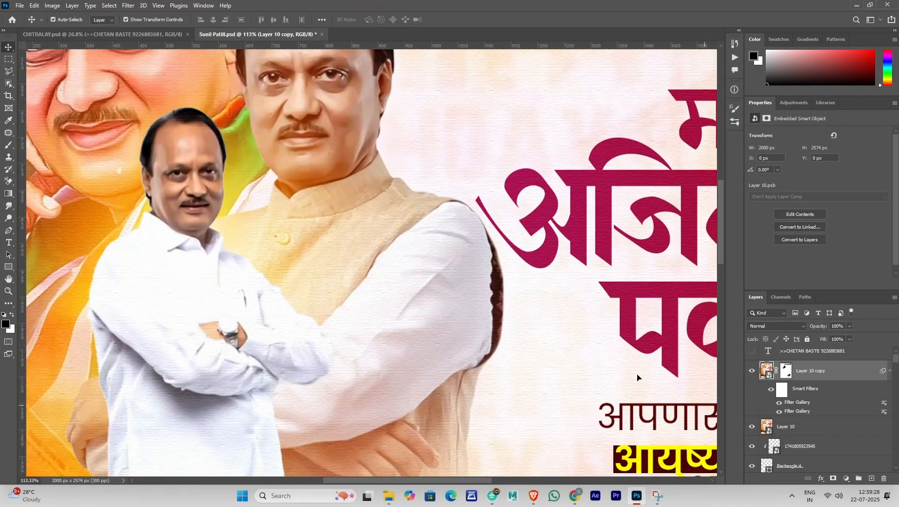
pyautogui.scroll(-6, 176, 237)
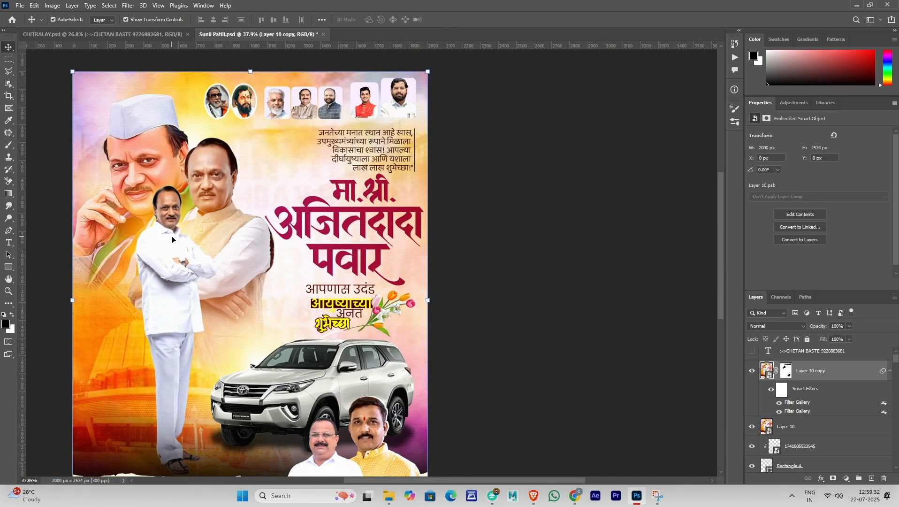
pyautogui.scroll(6, 171, 239)
pyautogui.moveTo(284, 370); pyautogui.dragTo(87, 287)
pyautogui.moveTo(497, 417); pyautogui.dragTo(477, 263)
pyautogui.moveTo(490, 356); pyautogui.dragTo(518, 126)
pyautogui.moveTo(399, 375); pyautogui.dragTo(520, 207)
pyautogui.moveTo(75, 254); pyautogui.dragTo(321, 261)
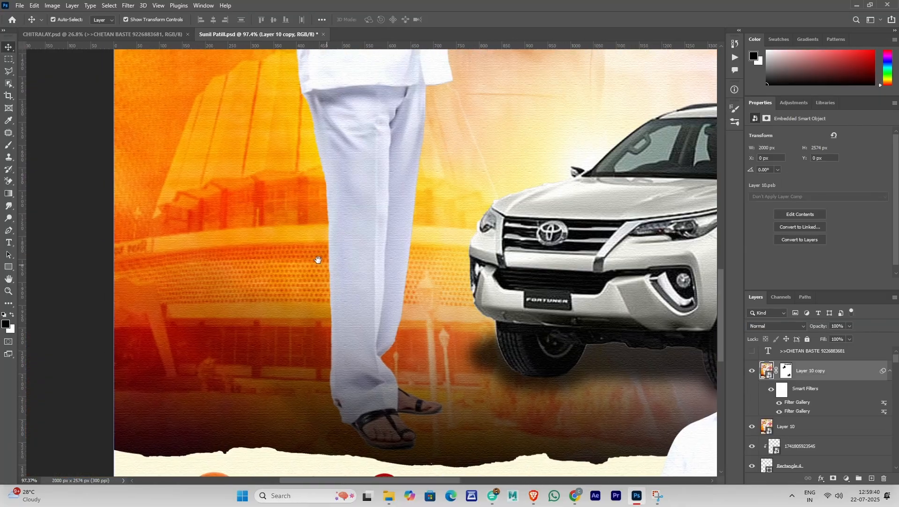
pyautogui.moveTo(375, 117); pyautogui.dragTo(325, 415)
pyautogui.moveTo(440, 89); pyautogui.dragTo(398, 235)
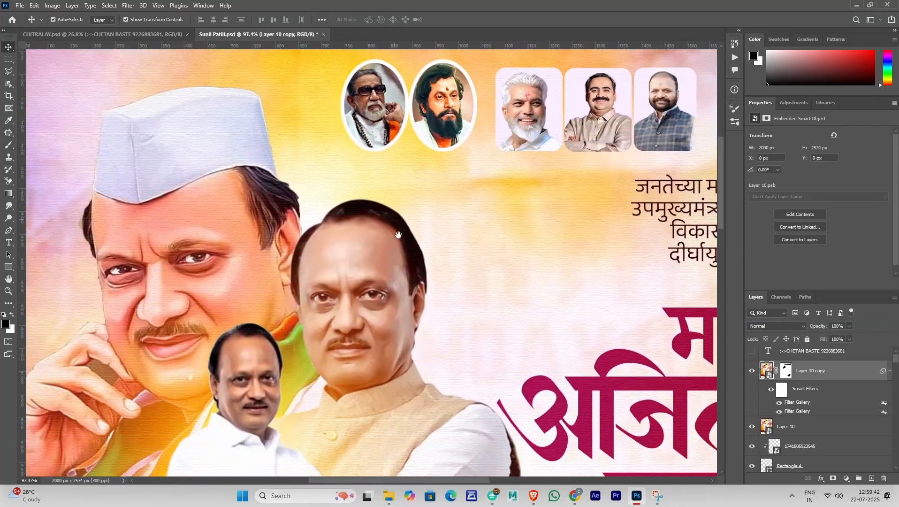
pyautogui.scroll(-4, 494, 268)
pyautogui.keyDown('alt'); pyautogui.scroll(-5, 496, 282); pyautogui.keyUp('alt')
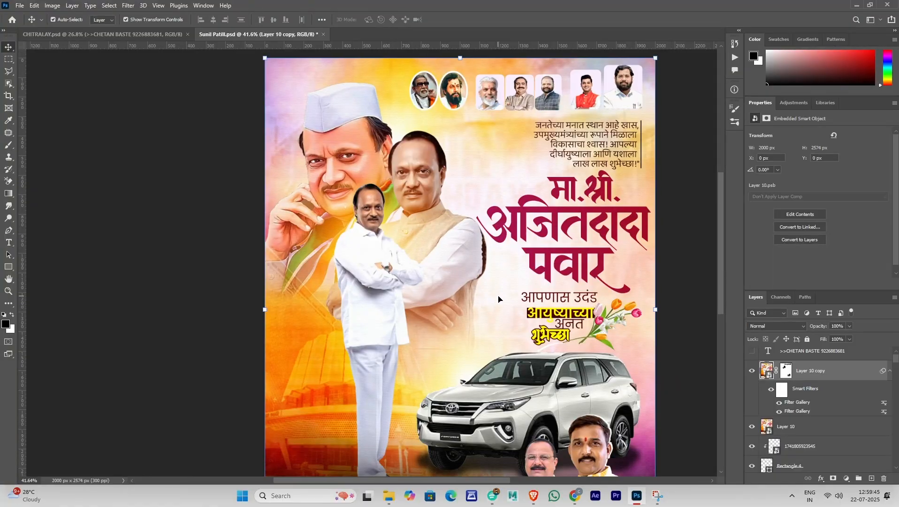